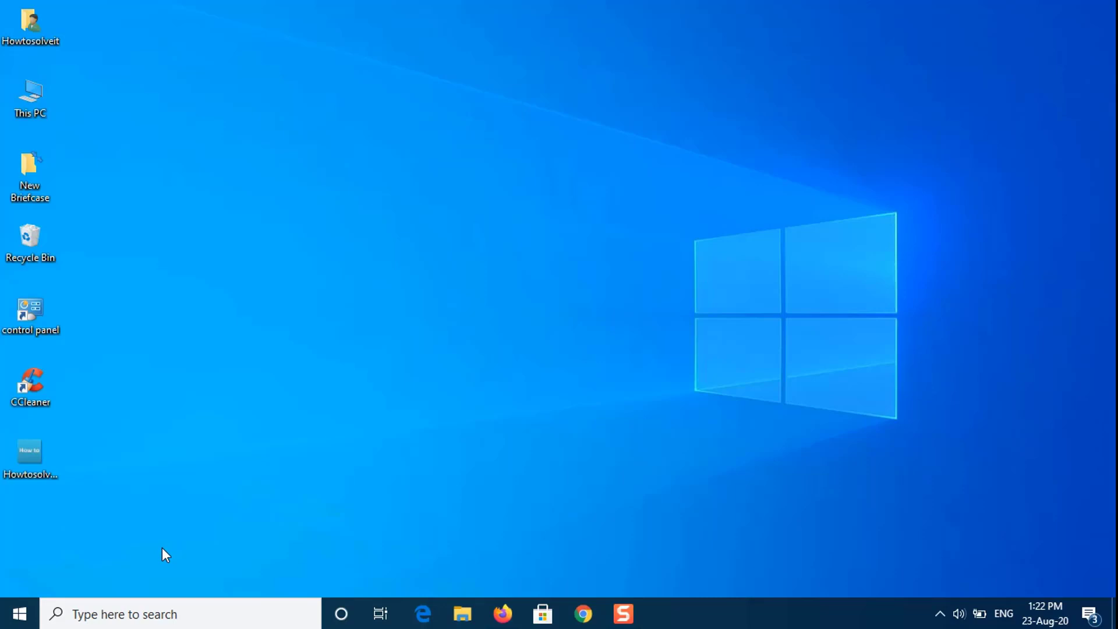
Step: Launch Services as administrator and select the WLAN AutoConfig service
{"action": "left_click", "coordinate": [143, 614]}
{"action": "type", "text": "se"}
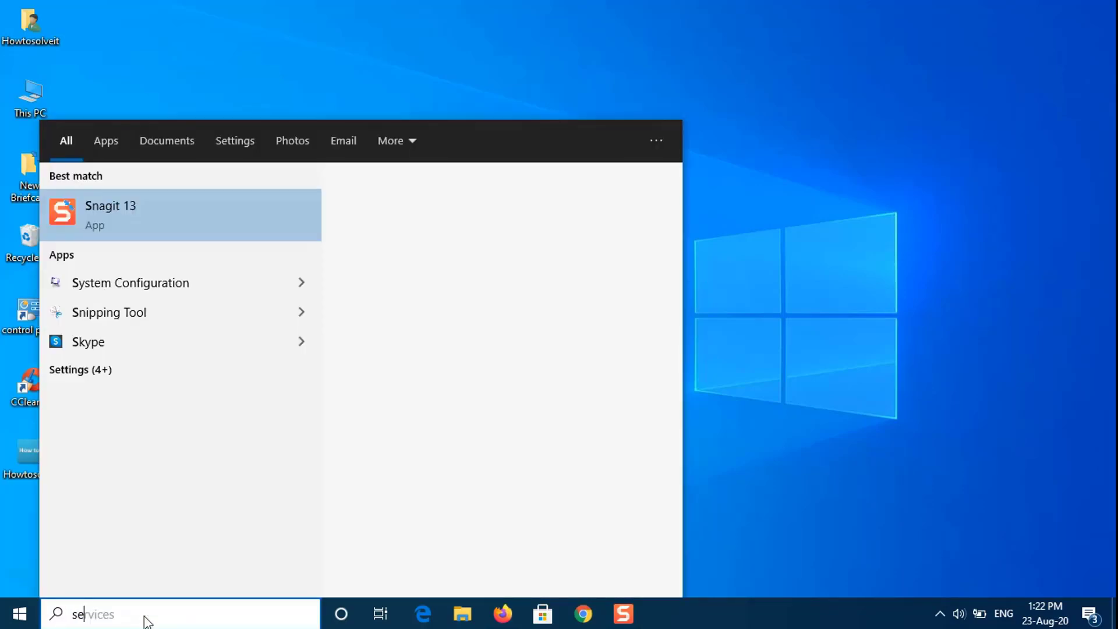
{"action": "type", "text": "rvices"}
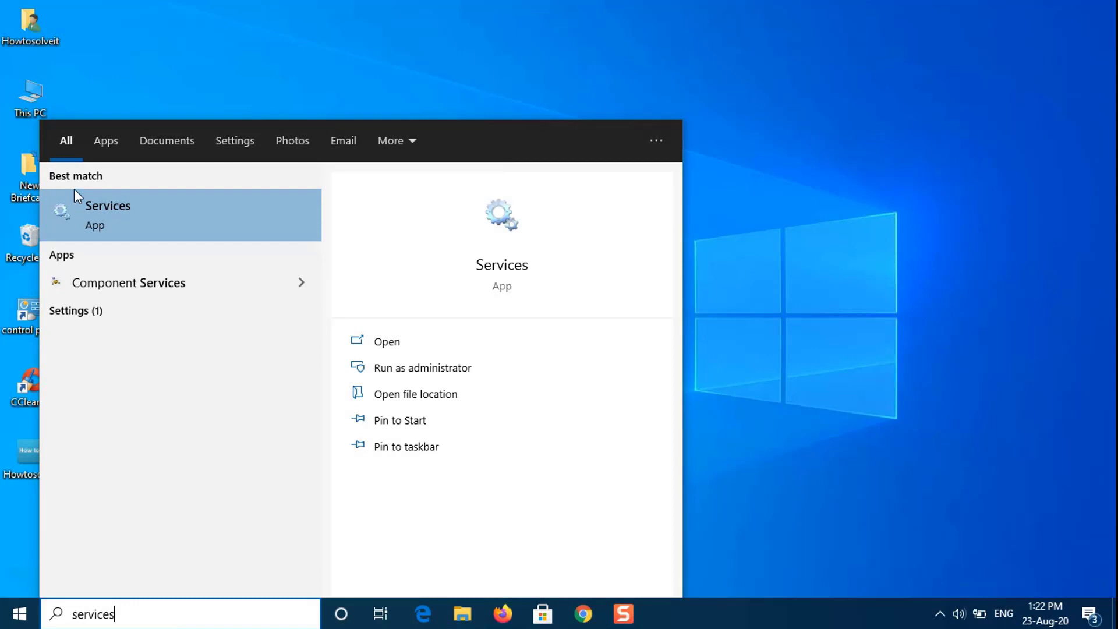
{"action": "left_click", "coordinate": [424, 369]}
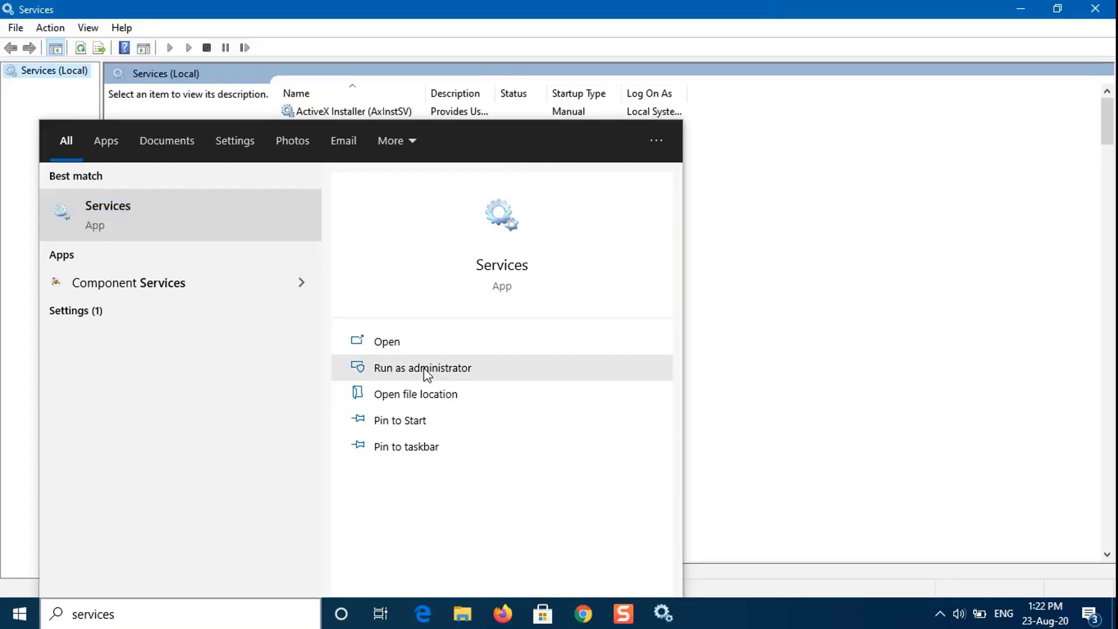
{"action": "left_click", "coordinate": [484, 33]}
{"action": "left_click", "coordinate": [301, 211]}
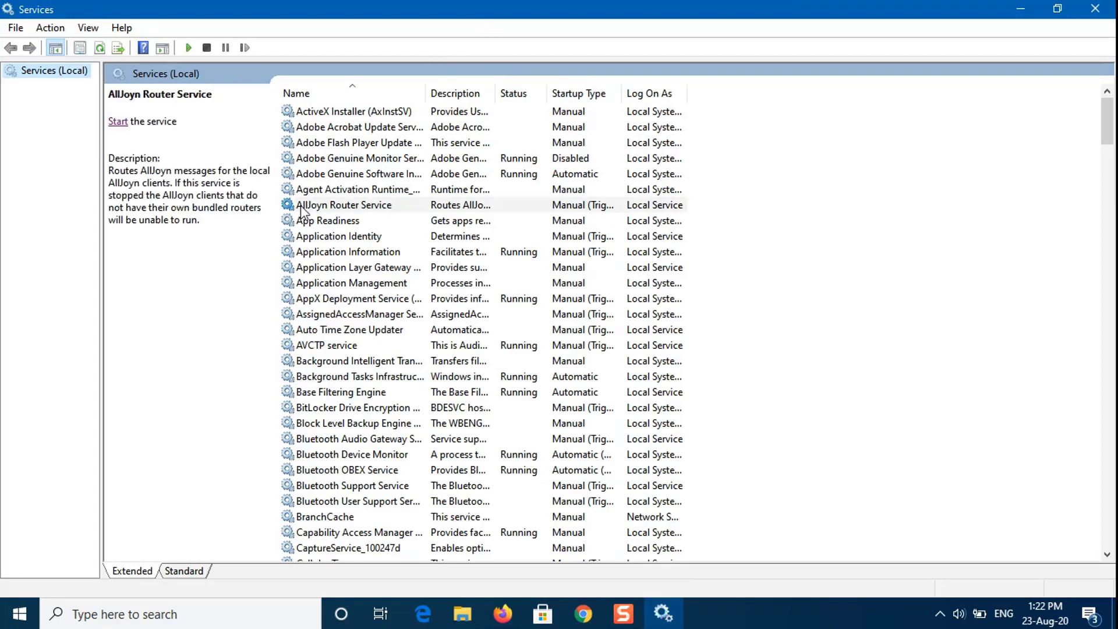
{"action": "key", "text": "w"}
{"action": "scroll", "coordinate": [342, 236], "scroll_direction": "down", "scroll_amount": 7}
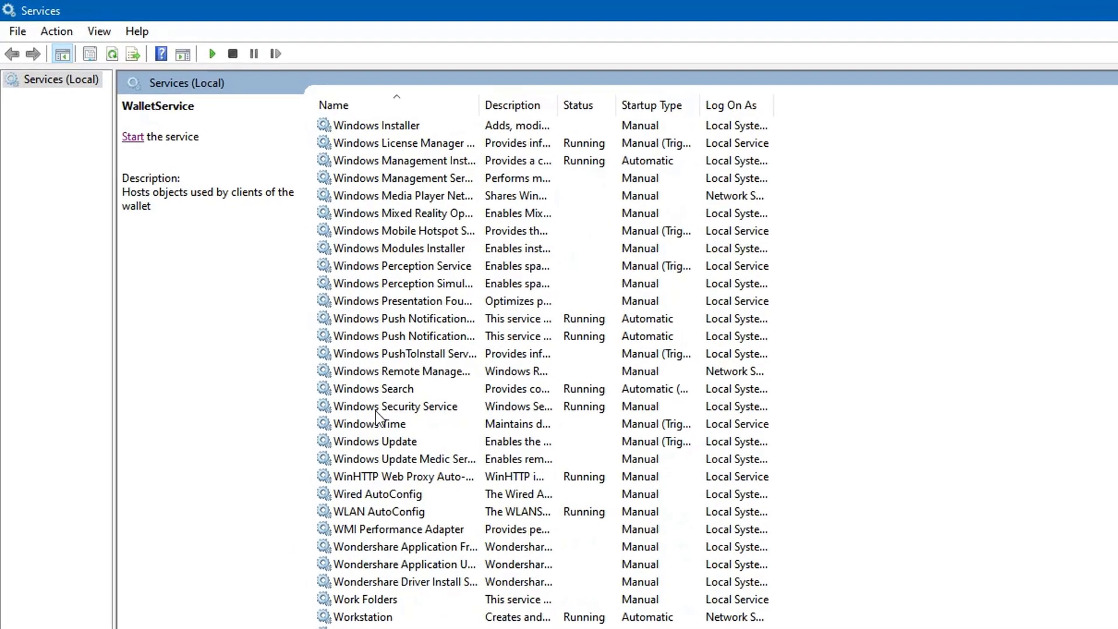
{"action": "scroll", "coordinate": [326, 361], "scroll_direction": "down", "scroll_amount": 2}
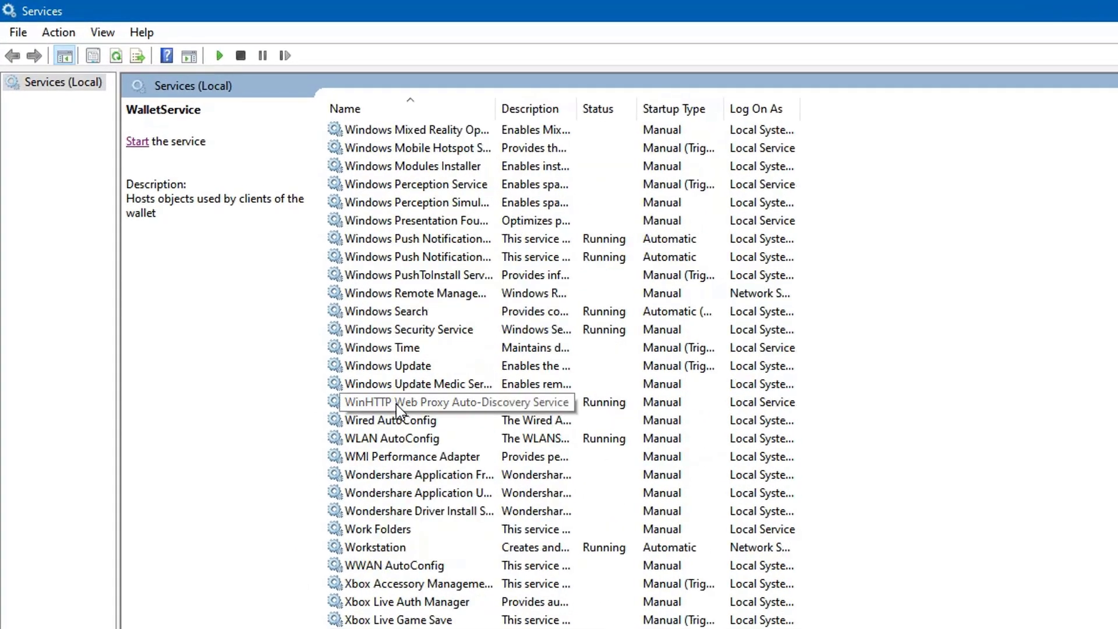
{"action": "left_click", "coordinate": [367, 442]}
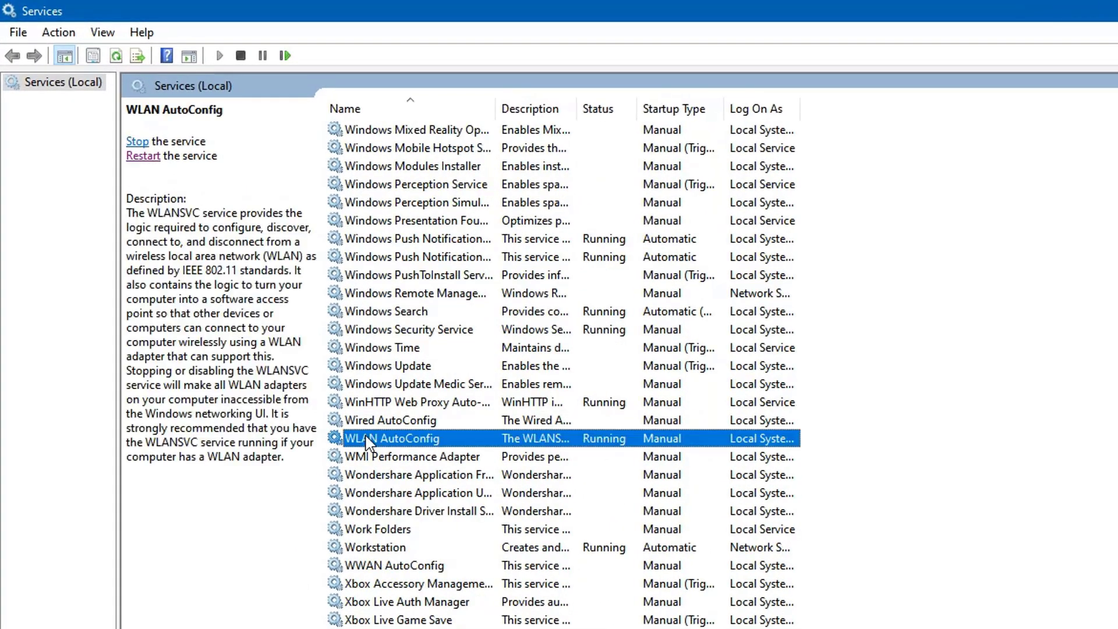
Step: Set WLAN AutoConfig's startup type to Automatic, apply it, and restart the service
{"action": "right_click", "coordinate": [446, 444]}
{"action": "left_click", "coordinate": [504, 618]}
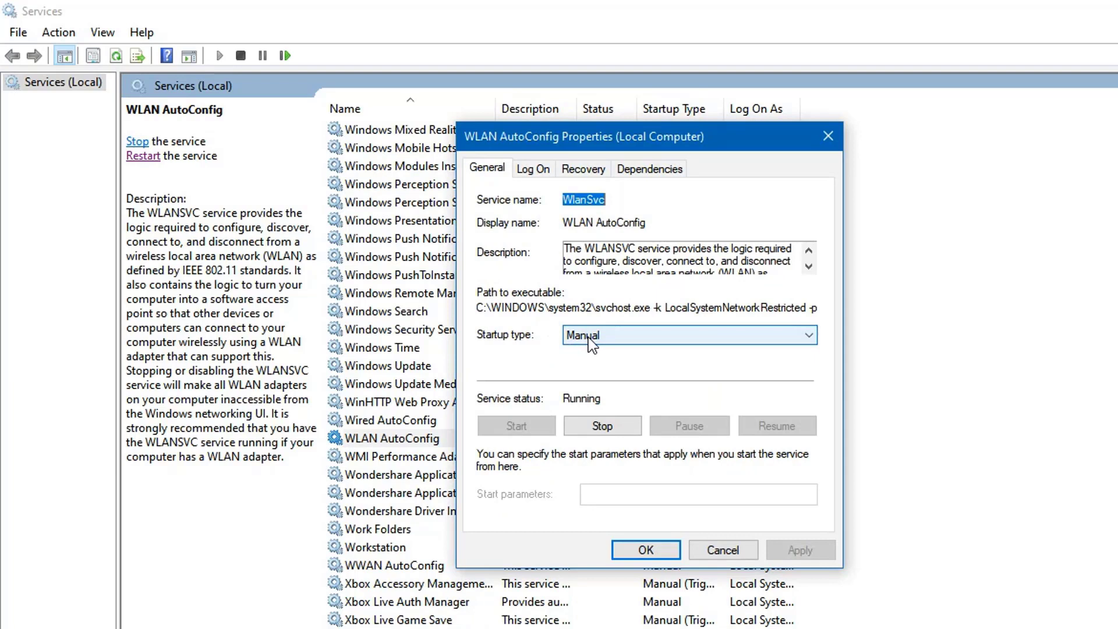
{"action": "left_click", "coordinate": [617, 337]}
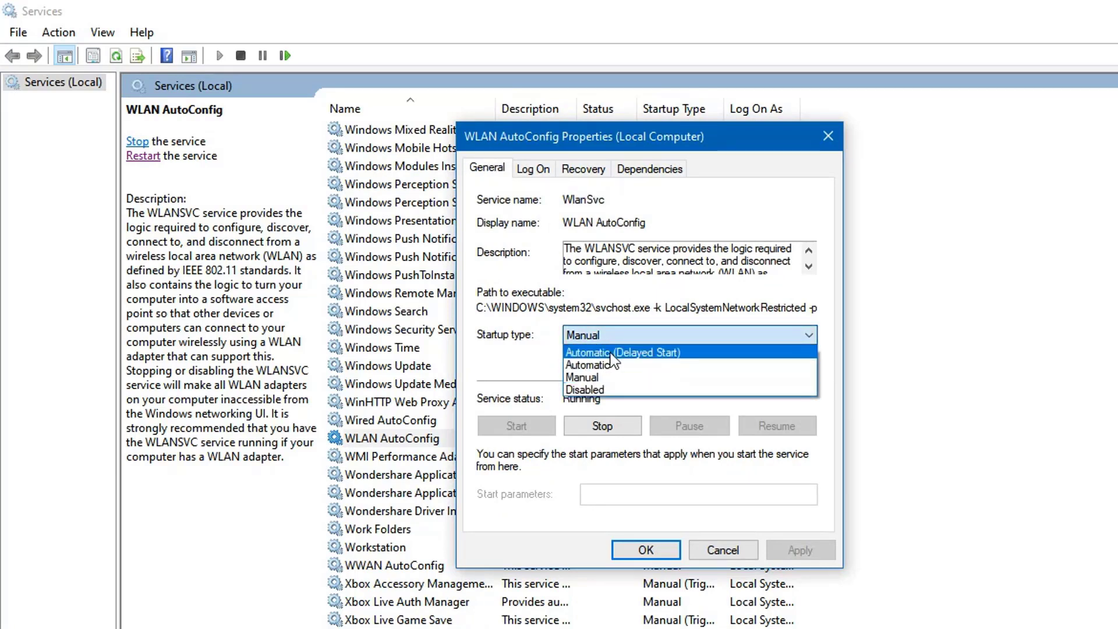
{"action": "left_click", "coordinate": [602, 365]}
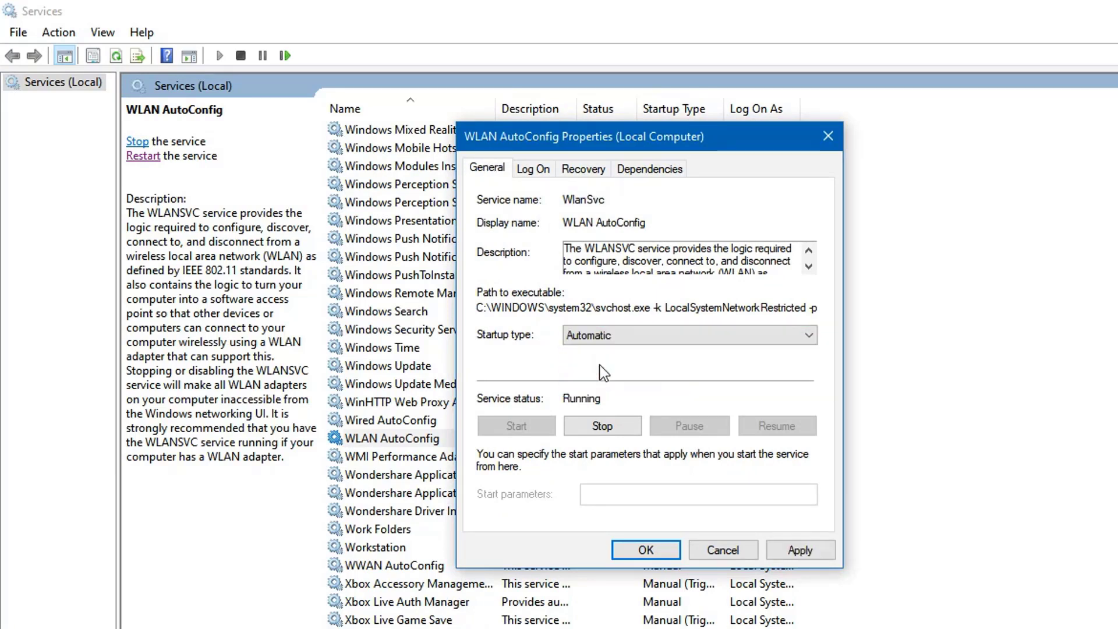
{"action": "left_click", "coordinate": [786, 551]}
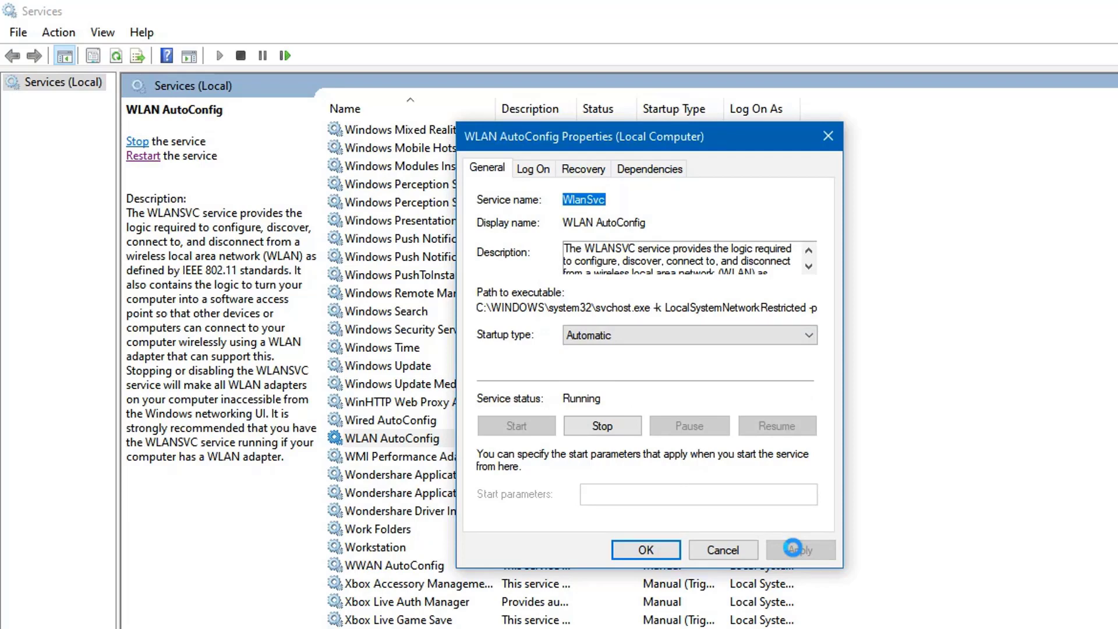
{"action": "left_click", "coordinate": [645, 550]}
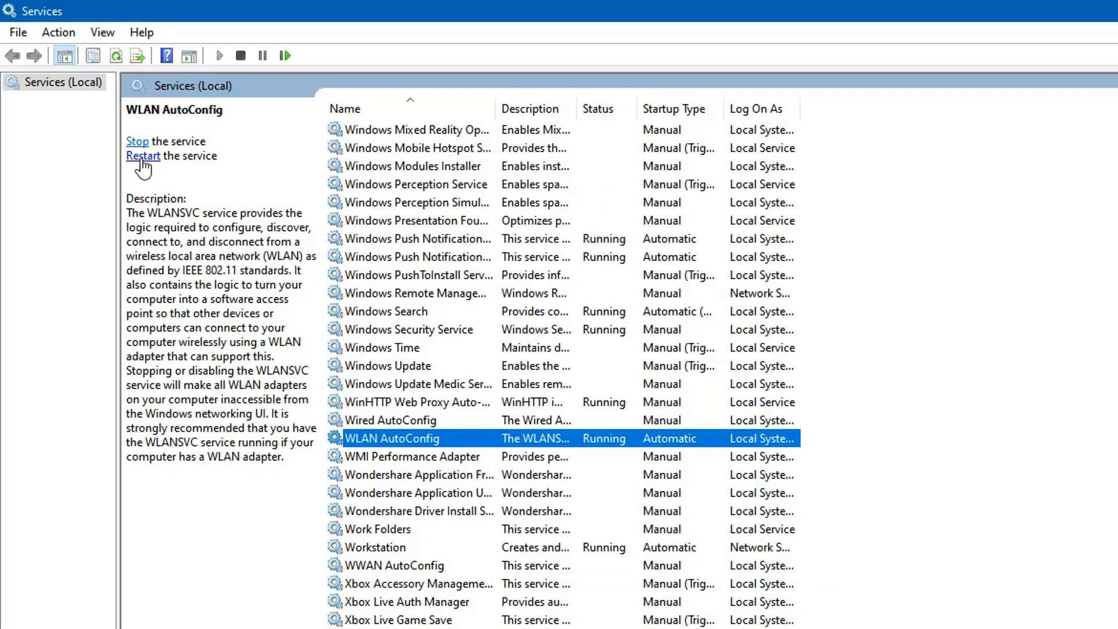
{"action": "left_click", "coordinate": [143, 156]}
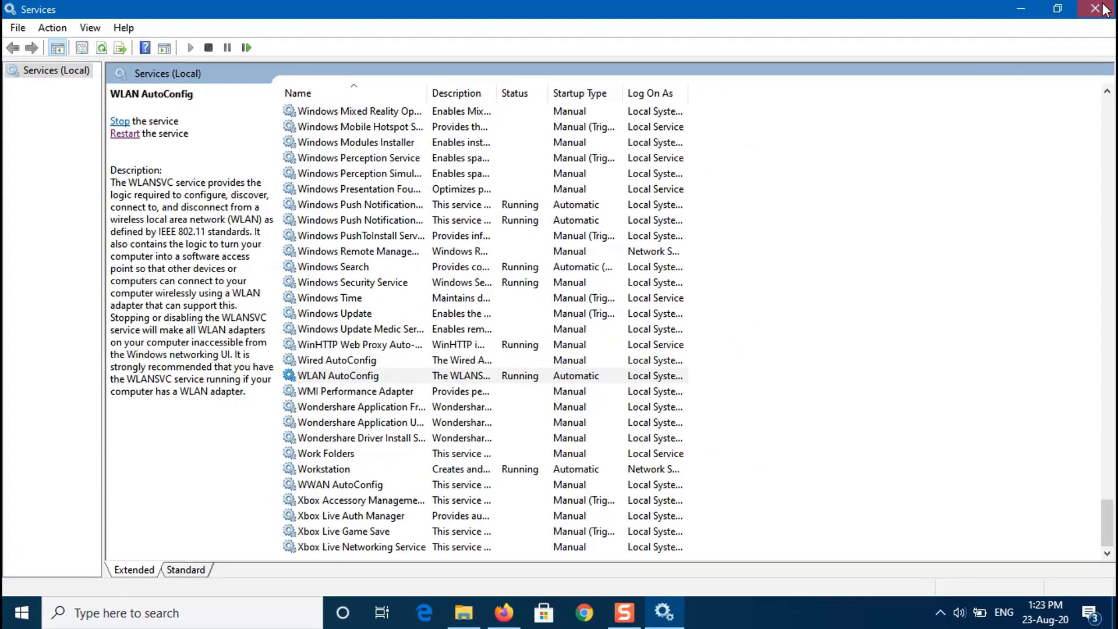
Step: Close the Services window to return to the desktop
{"action": "left_click", "coordinate": [1103, 8]}
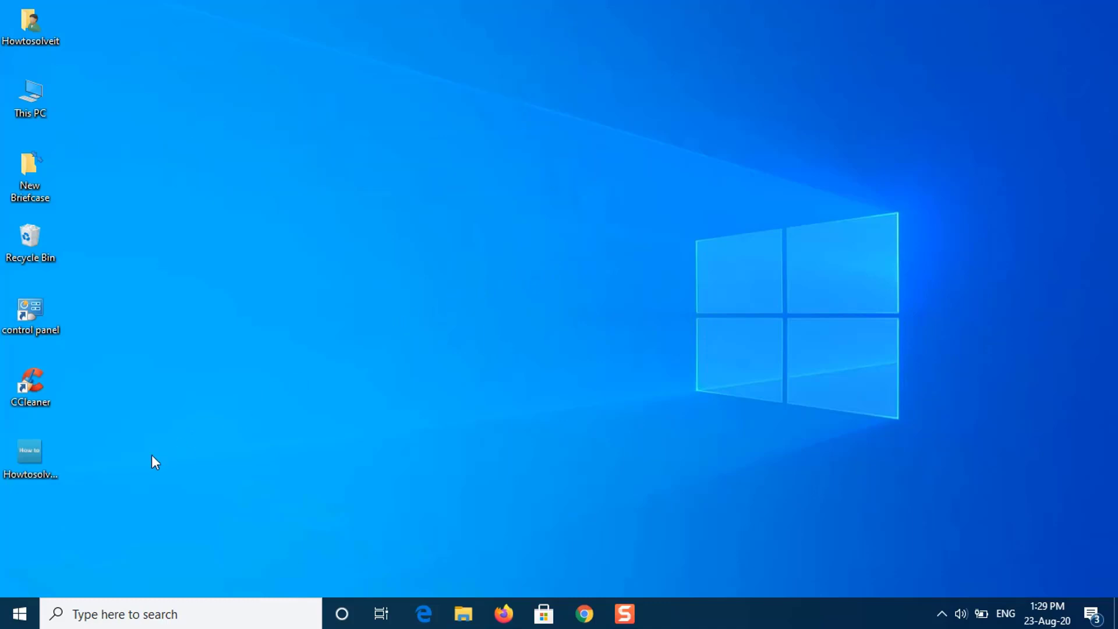
Step: Open Device Manager and start a driver update for the Intel Centrino Advanced-N 6230 adapter
{"action": "right_click", "coordinate": [20, 611]}
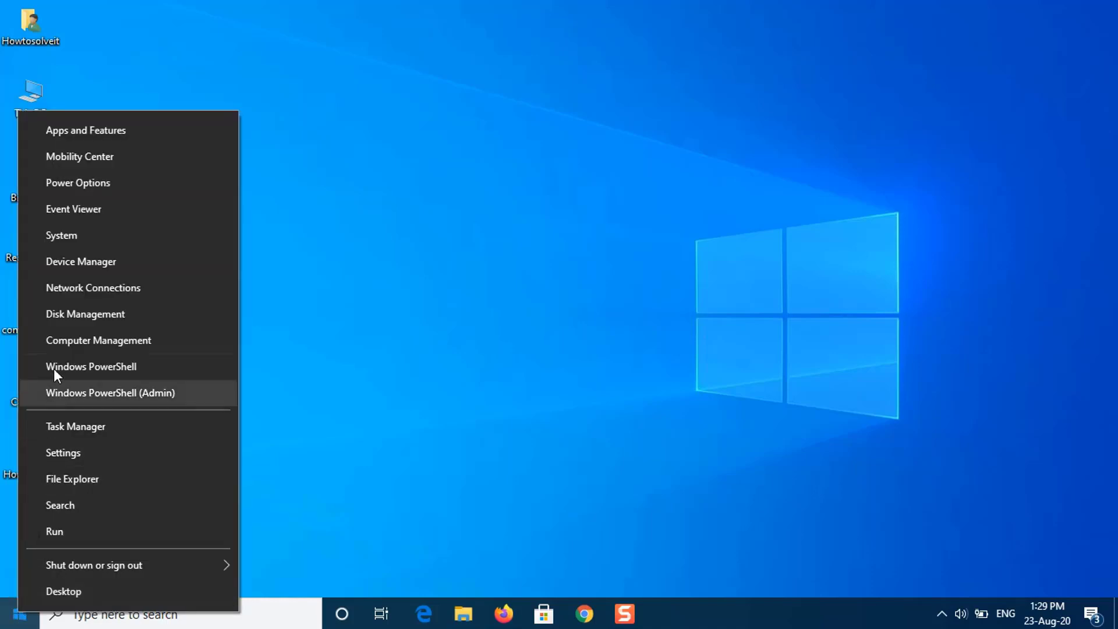
{"action": "left_click", "coordinate": [68, 261]}
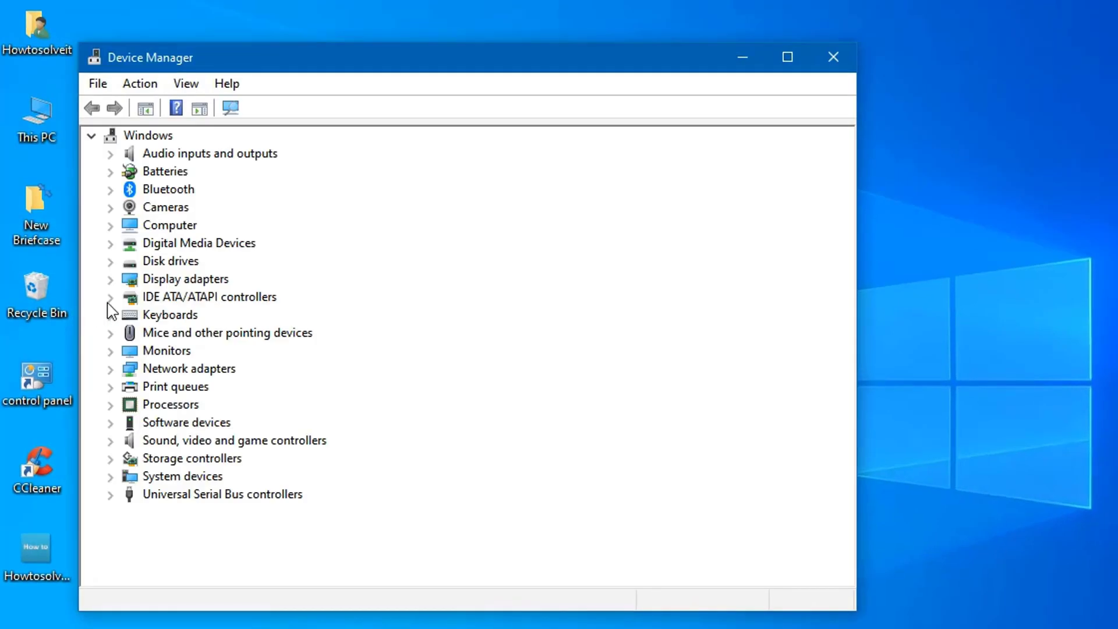
{"action": "left_click", "coordinate": [110, 370]}
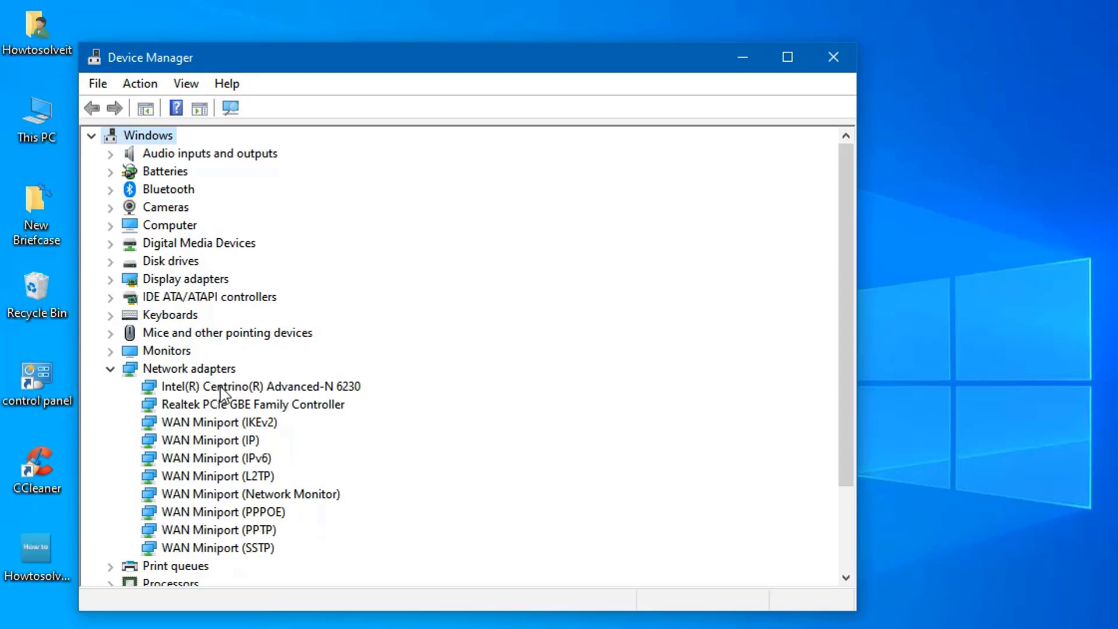
{"action": "left_click", "coordinate": [222, 389]}
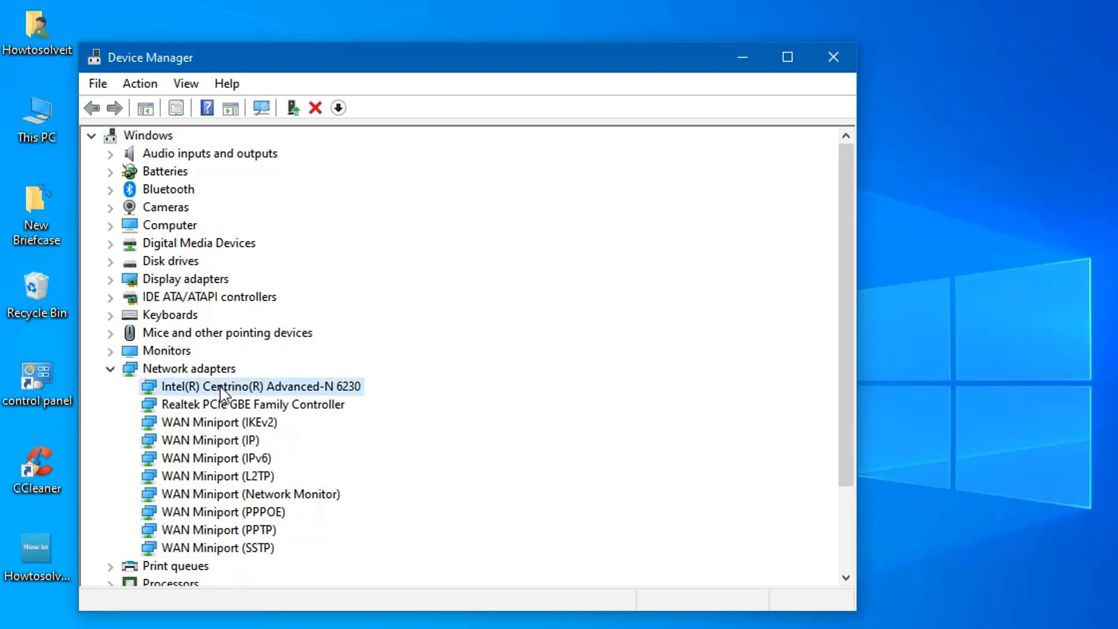
{"action": "right_click", "coordinate": [224, 394]}
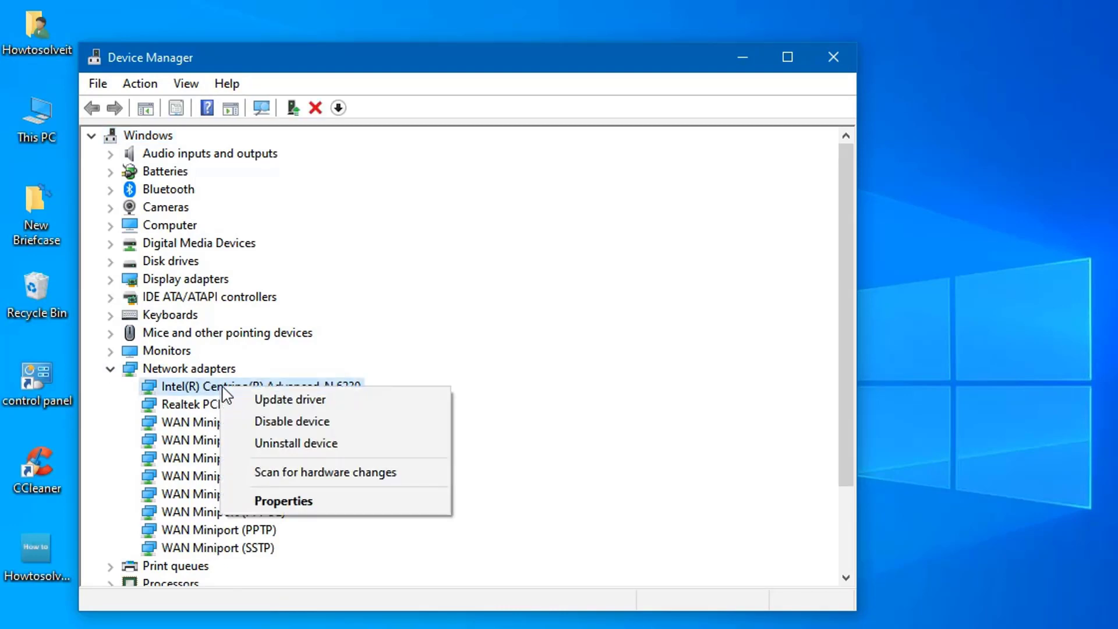
{"action": "left_click", "coordinate": [298, 405]}
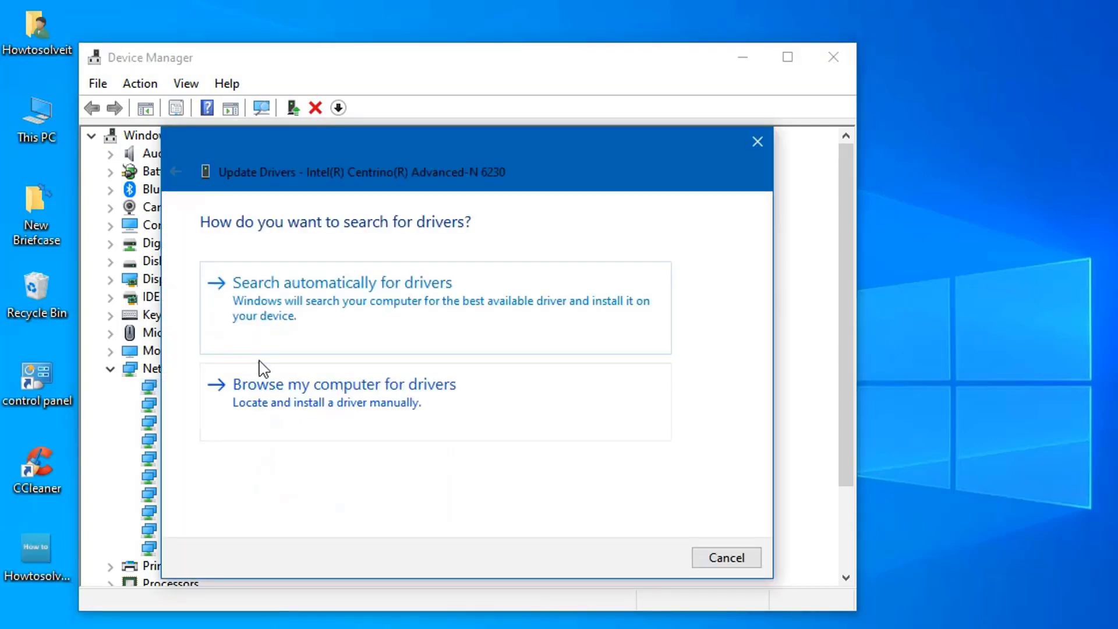
Step: Install the Intel-supplied Centrino driver from the on-computer list, then close Device Manager
{"action": "left_click", "coordinate": [329, 407]}
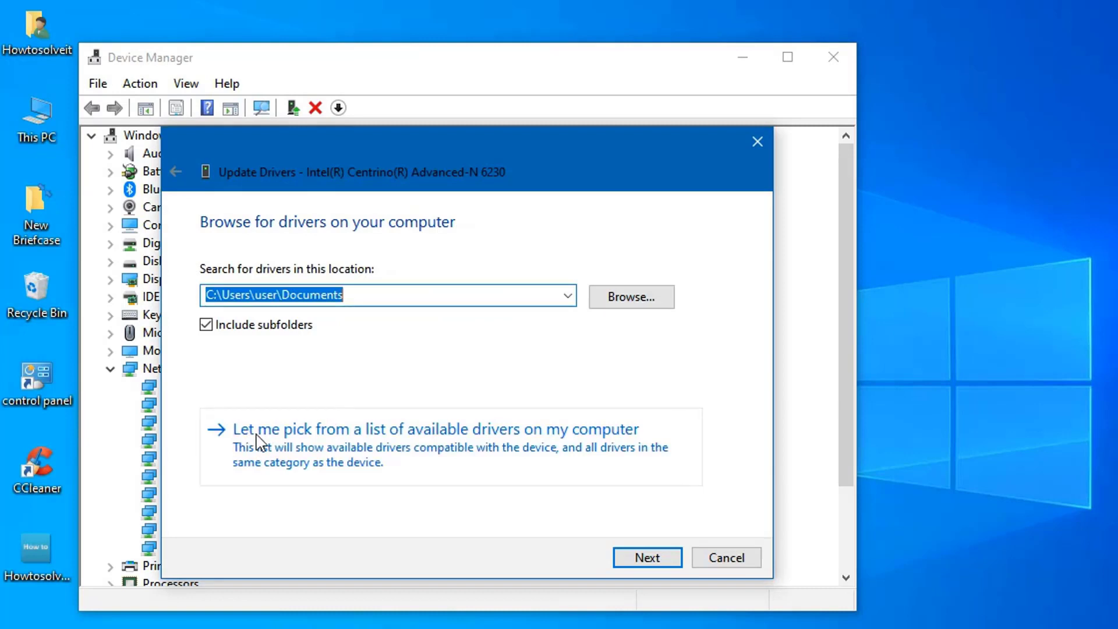
{"action": "left_click", "coordinate": [371, 450]}
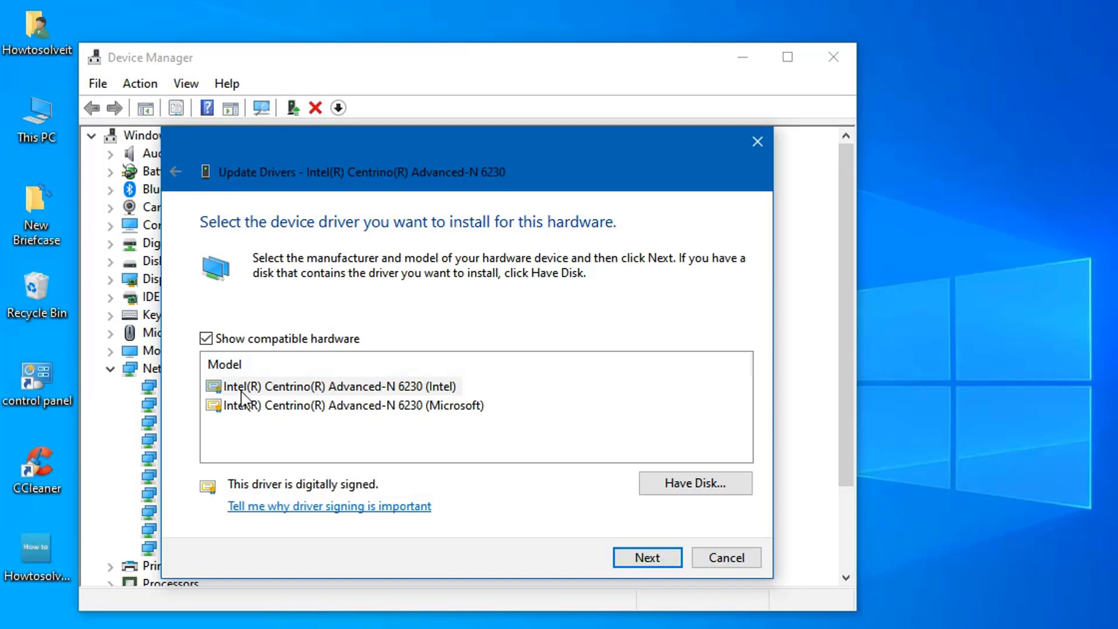
{"action": "left_click", "coordinate": [290, 389]}
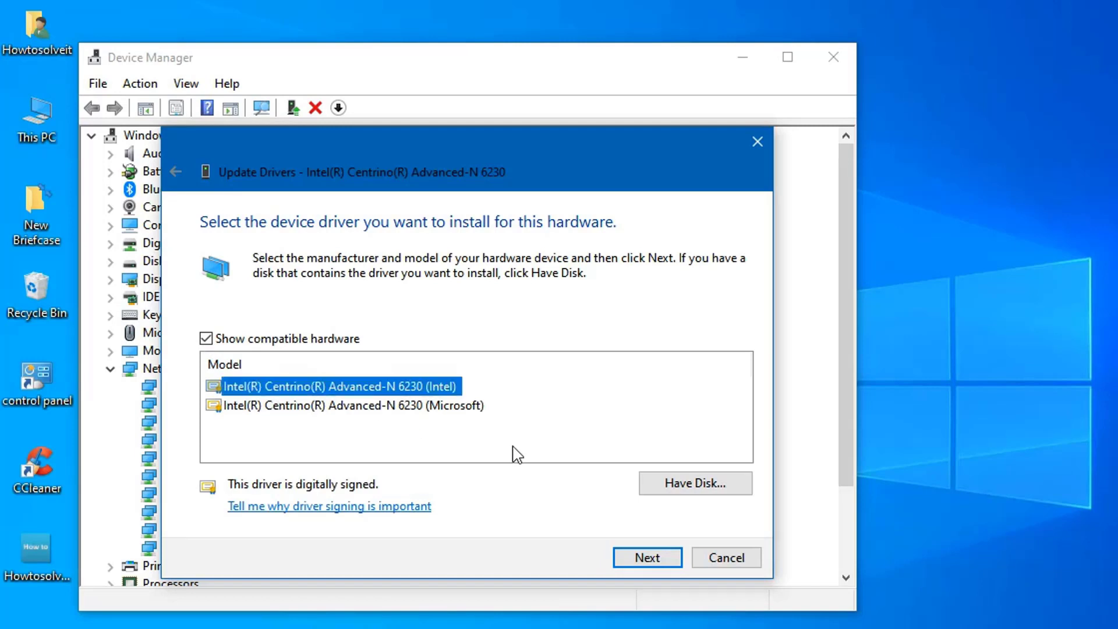
{"action": "left_click", "coordinate": [628, 559]}
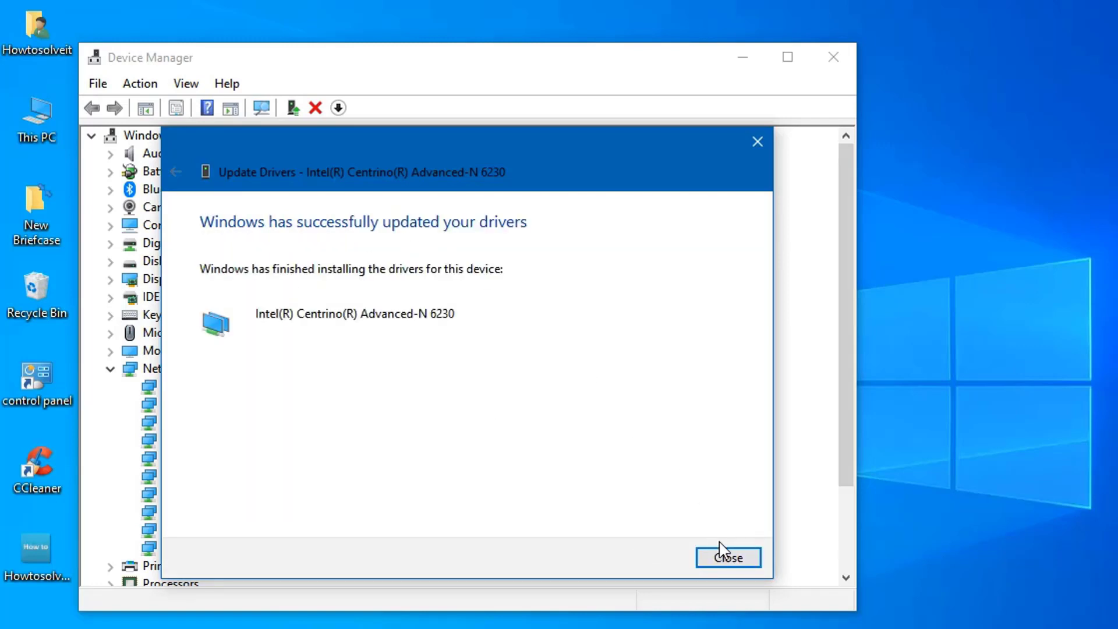
{"action": "left_click", "coordinate": [725, 559]}
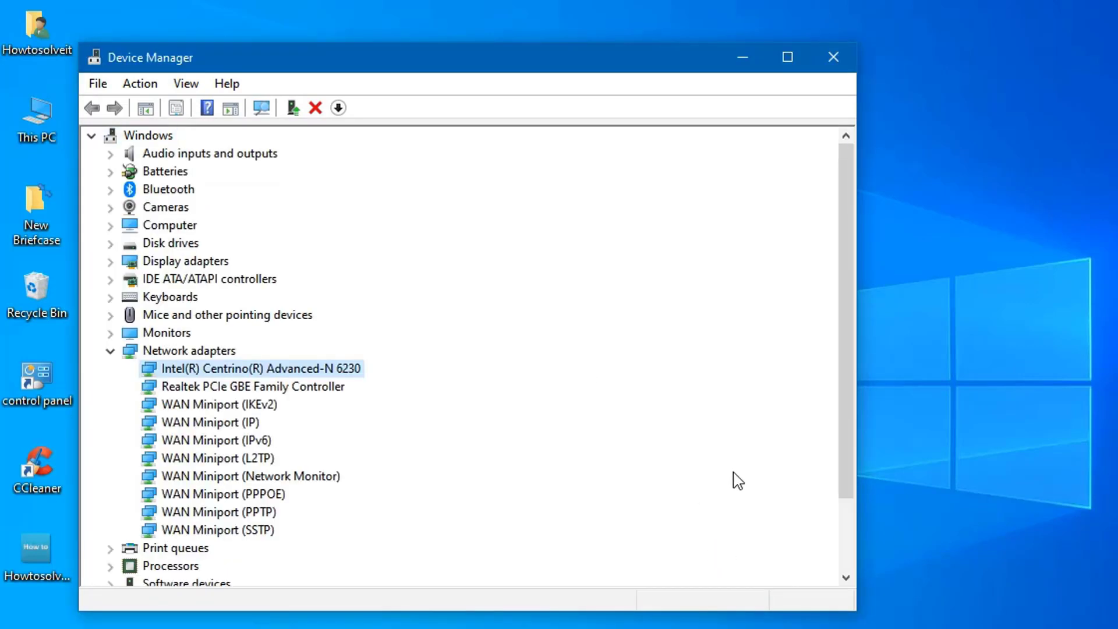
{"action": "left_click", "coordinate": [826, 69]}
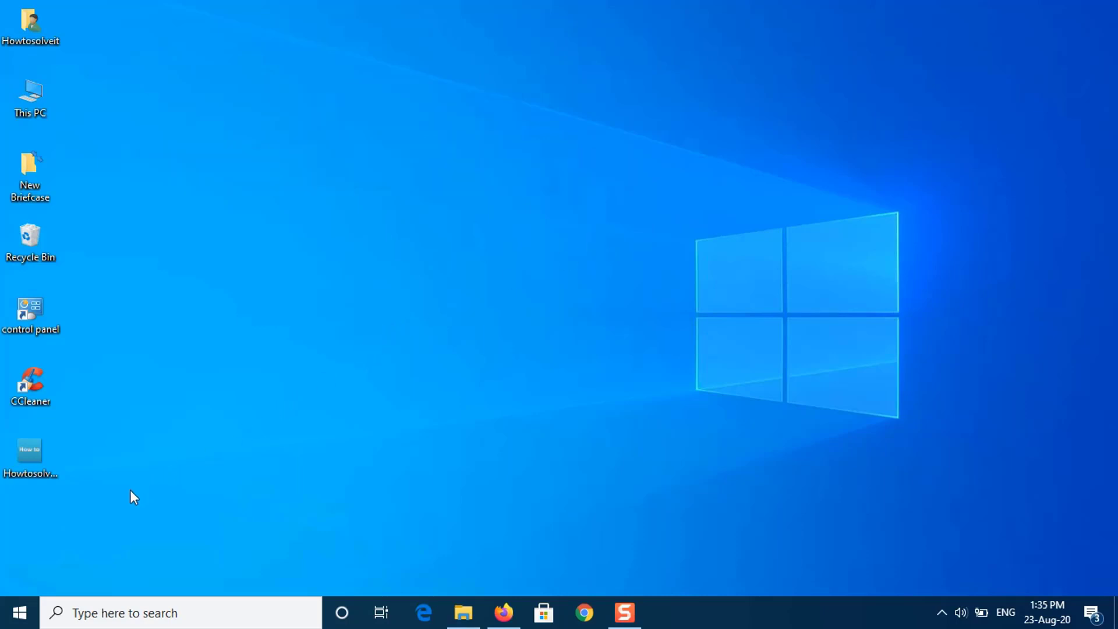
Step: Uninstall the Intel(R) Centrino(R) Advanced-N 6230 adapter from Network adapters in Device Manager
{"action": "right_click", "coordinate": [21, 614]}
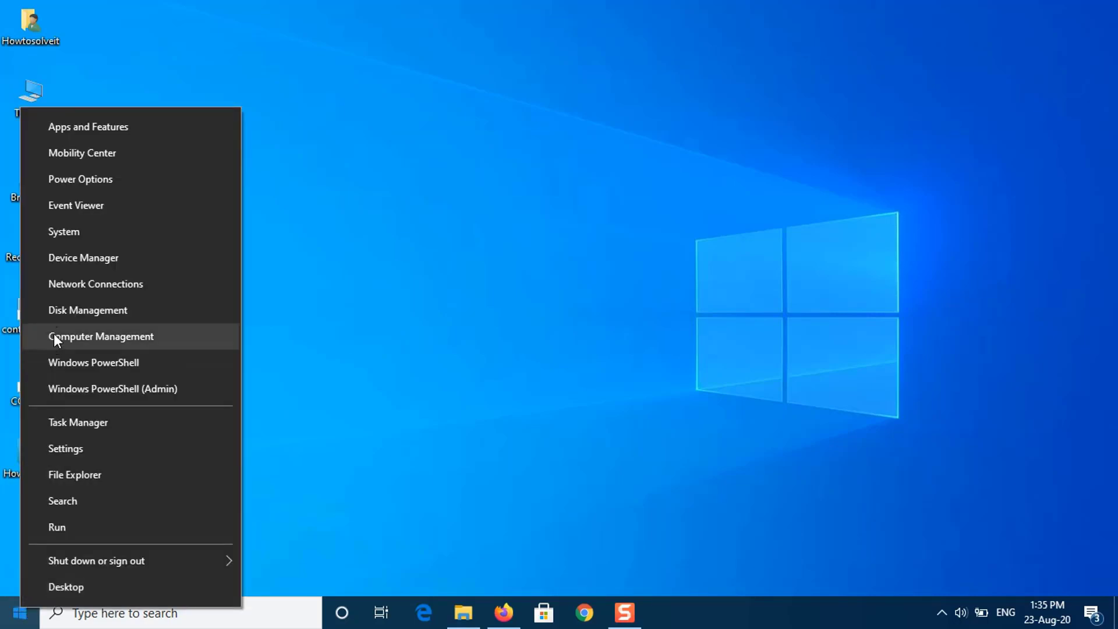
{"action": "left_click", "coordinate": [81, 261]}
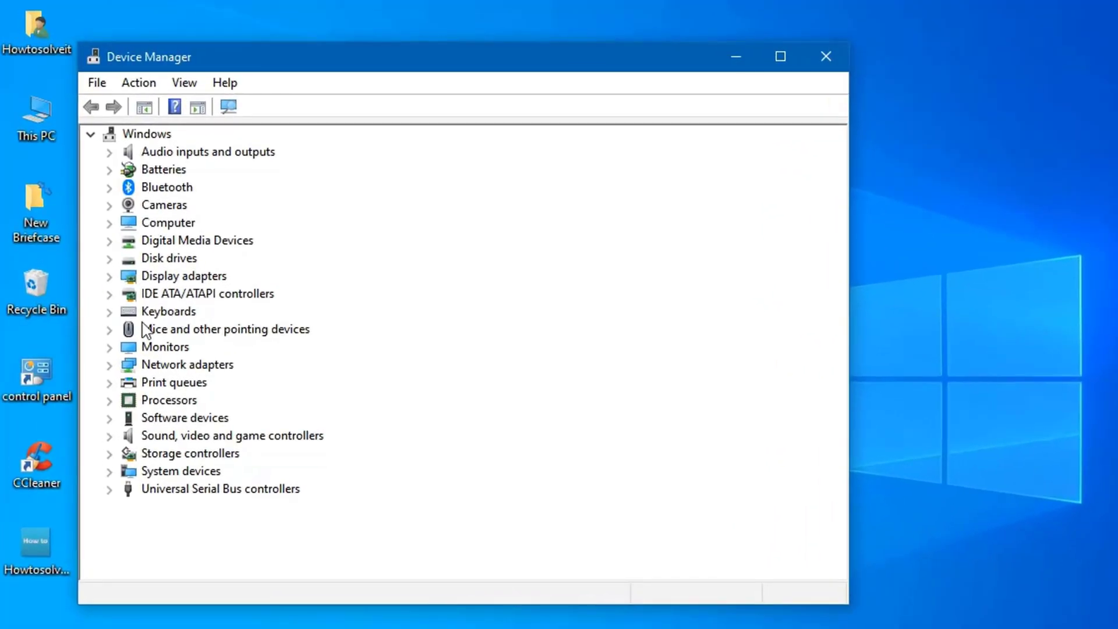
{"action": "left_click", "coordinate": [109, 365]}
{"action": "left_click", "coordinate": [233, 384]}
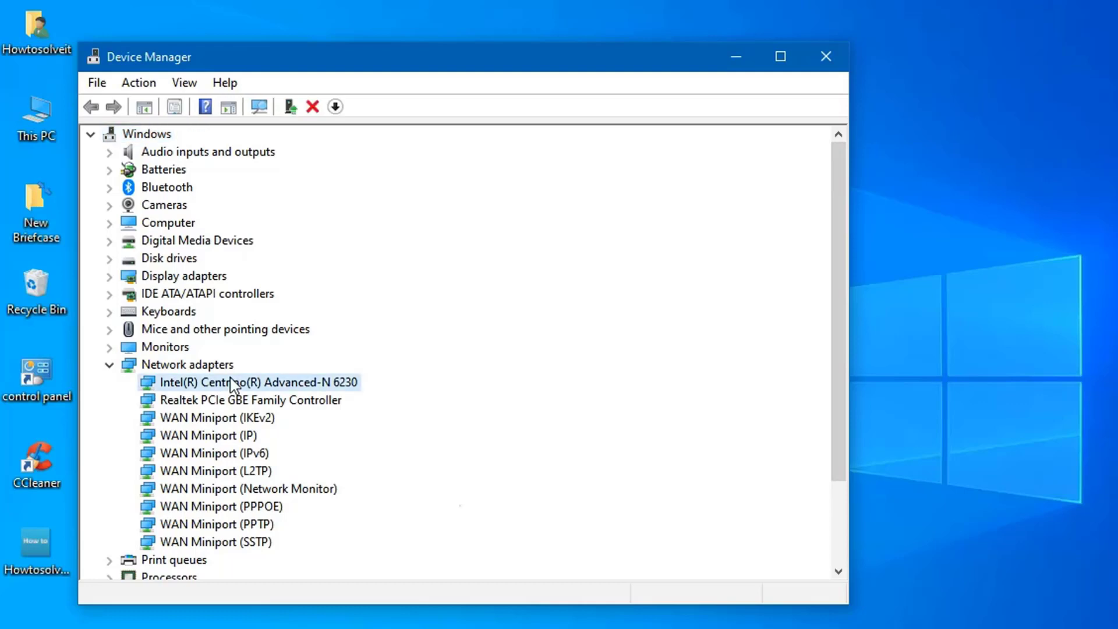
{"action": "right_click", "coordinate": [230, 379]}
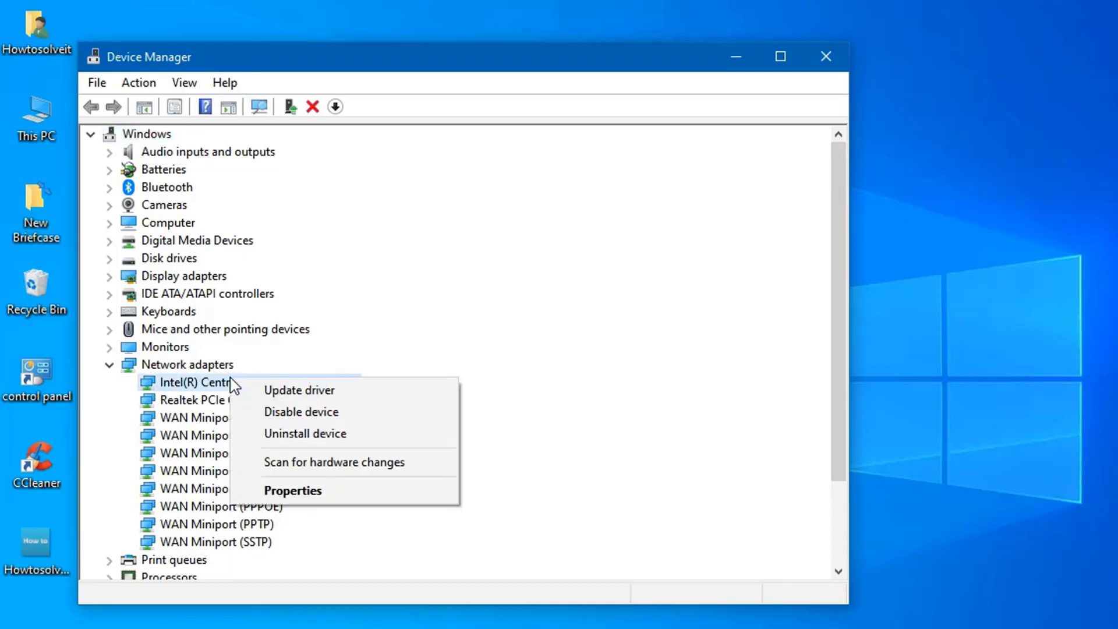
{"action": "left_click", "coordinate": [294, 436]}
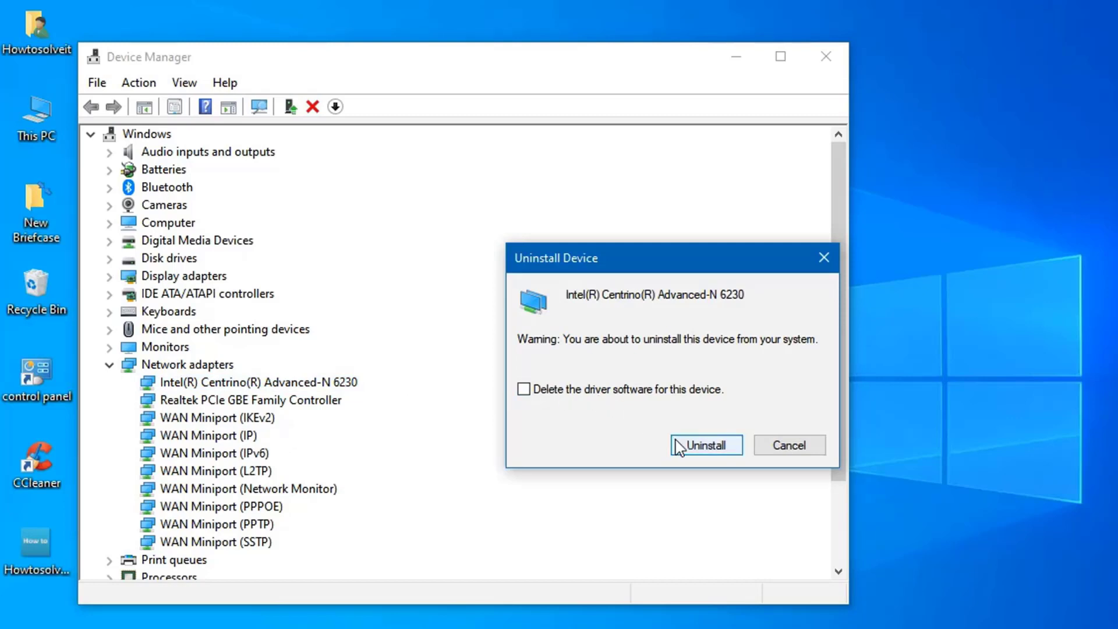
{"action": "left_click", "coordinate": [697, 445]}
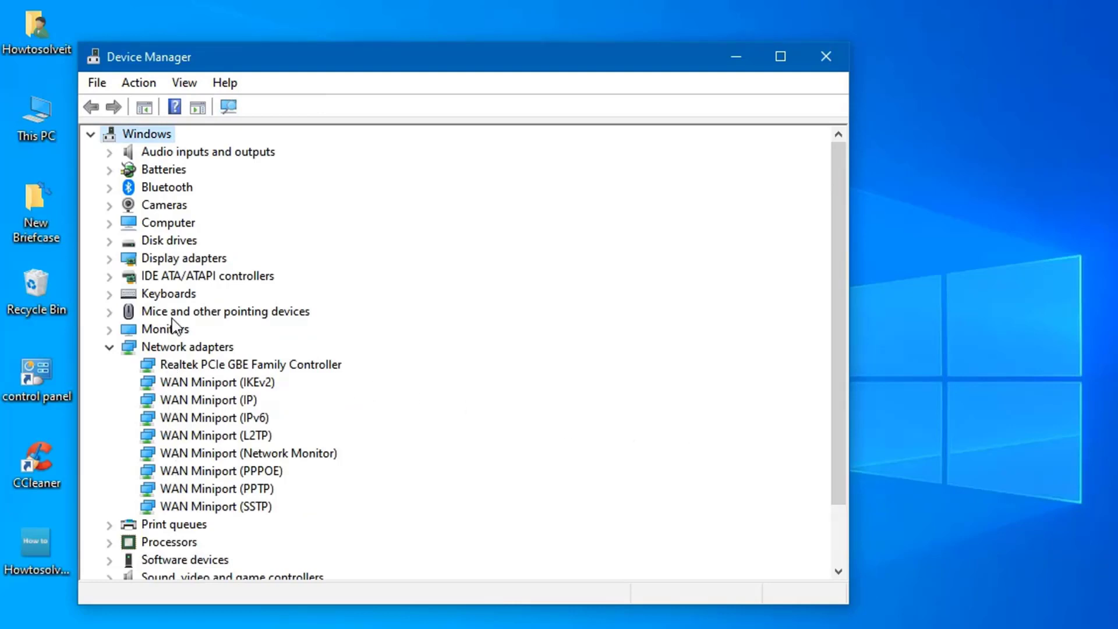
Step: Scan for hardware changes so the Wi-Fi adapter reinstalls under Network adapters
{"action": "left_click", "coordinate": [164, 348]}
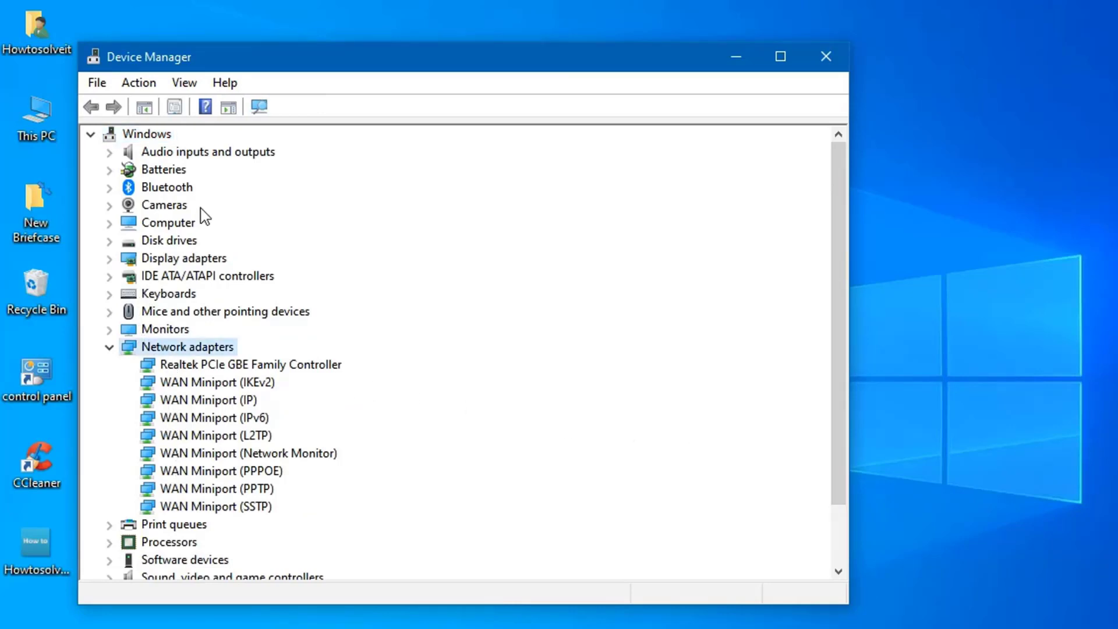
{"action": "left_click", "coordinate": [260, 111]}
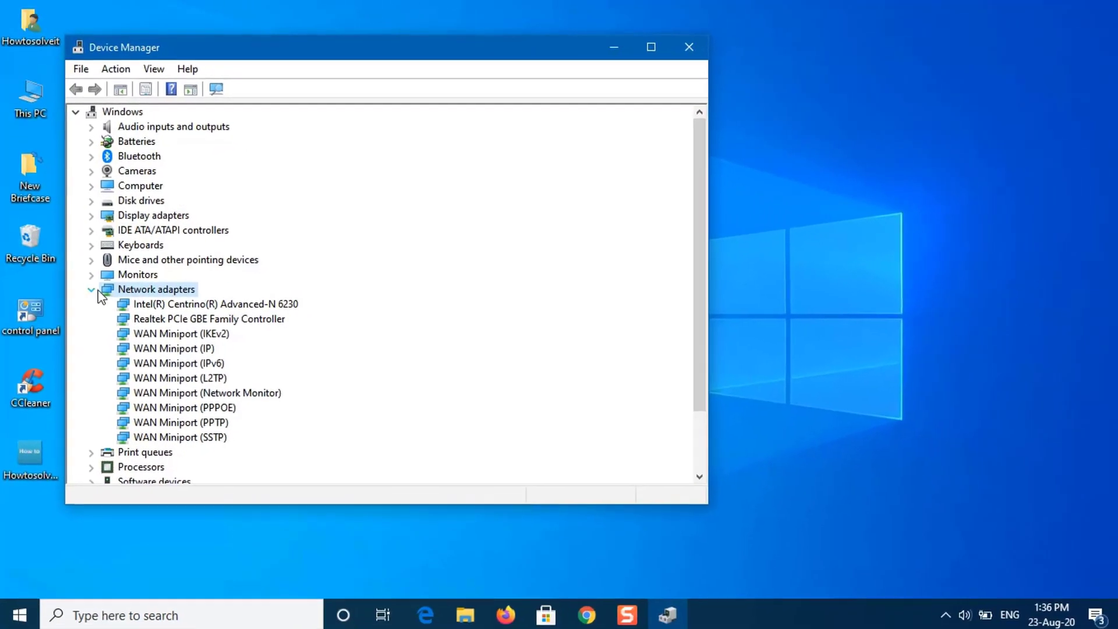
{"action": "left_click", "coordinate": [110, 347]}
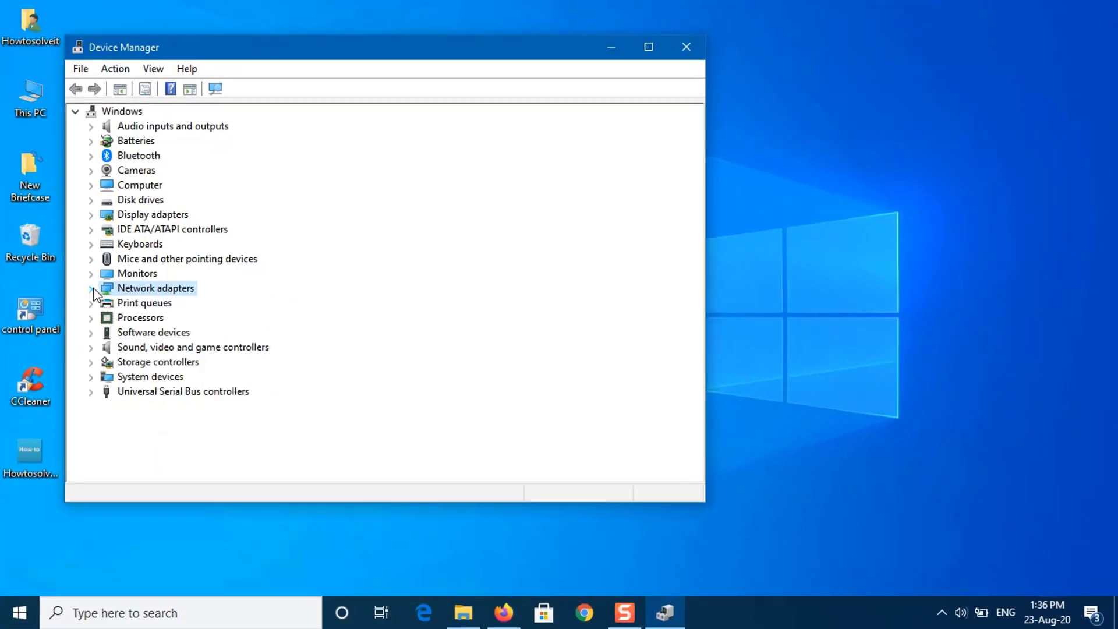
Step: Reopen Device Manager and select the Intel Centrino Advanced-N 6230 adapter under Network adapters
{"action": "left_click", "coordinate": [689, 52]}
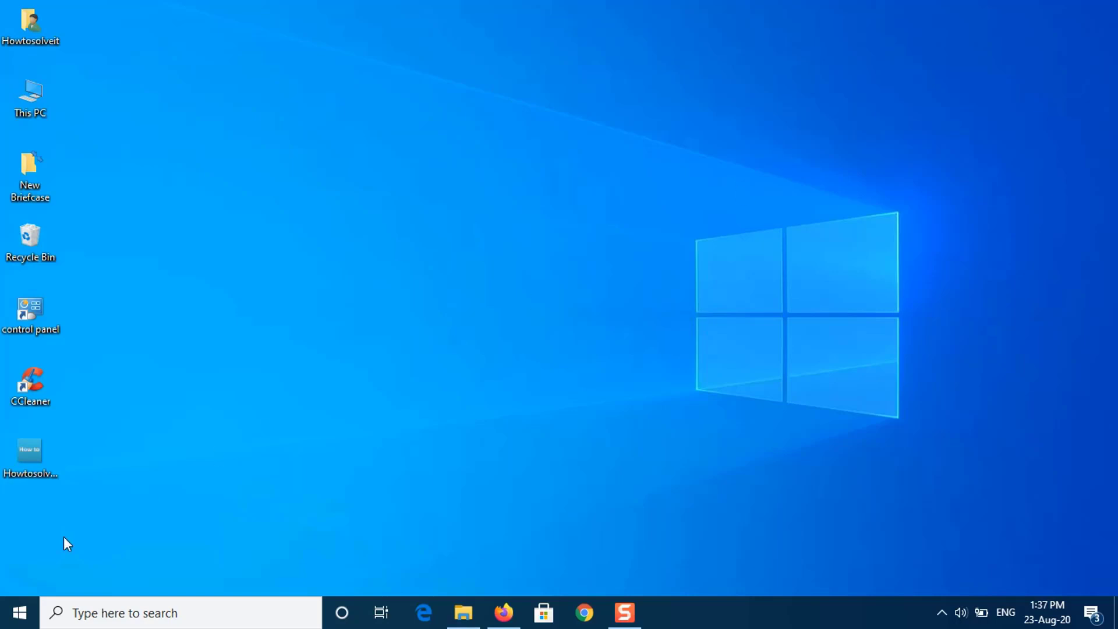
{"action": "right_click", "coordinate": [20, 612]}
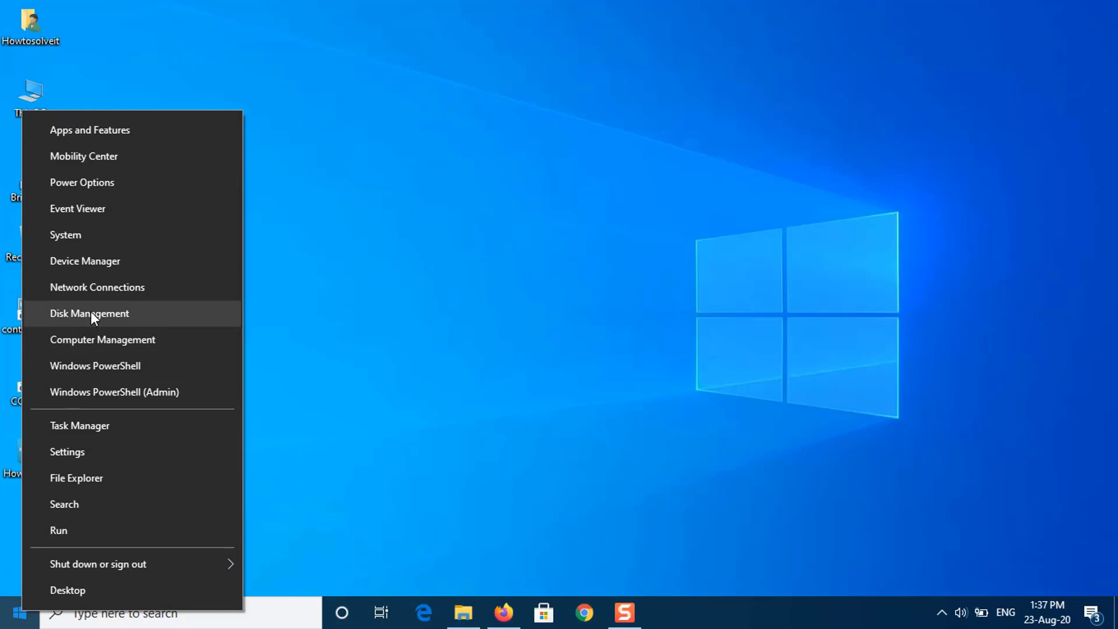
{"action": "left_click", "coordinate": [95, 261]}
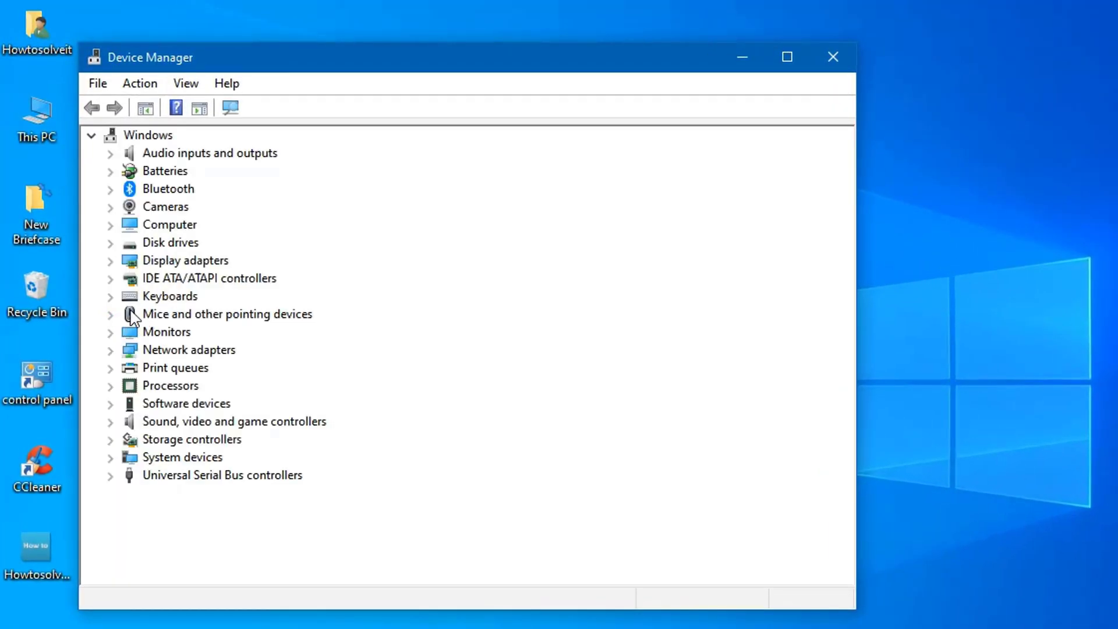
{"action": "left_click", "coordinate": [114, 351]}
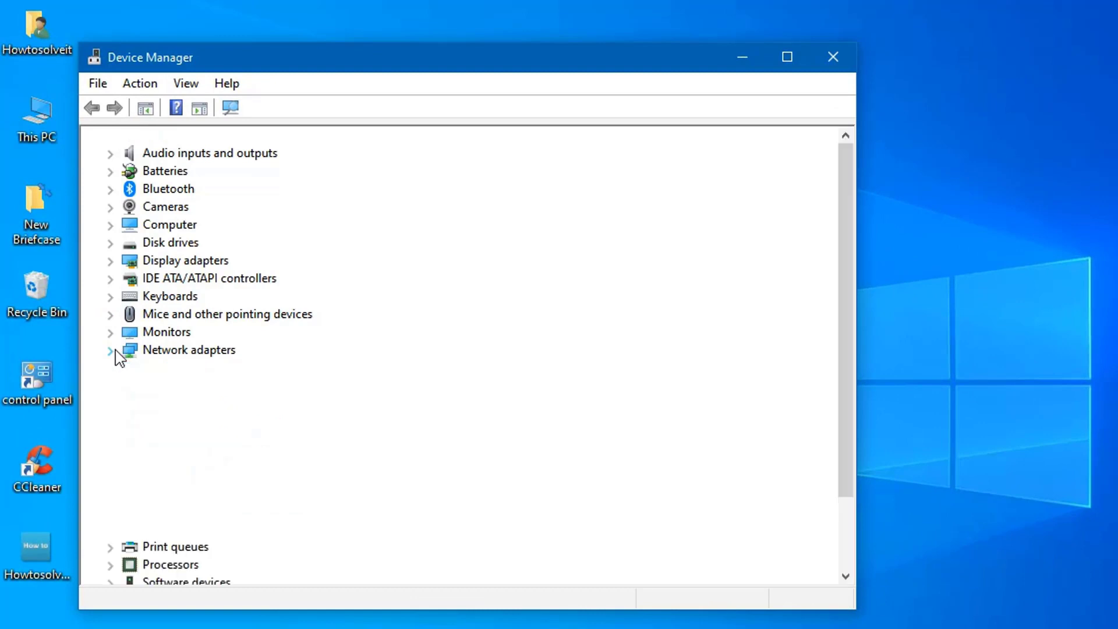
{"action": "left_click", "coordinate": [247, 368]}
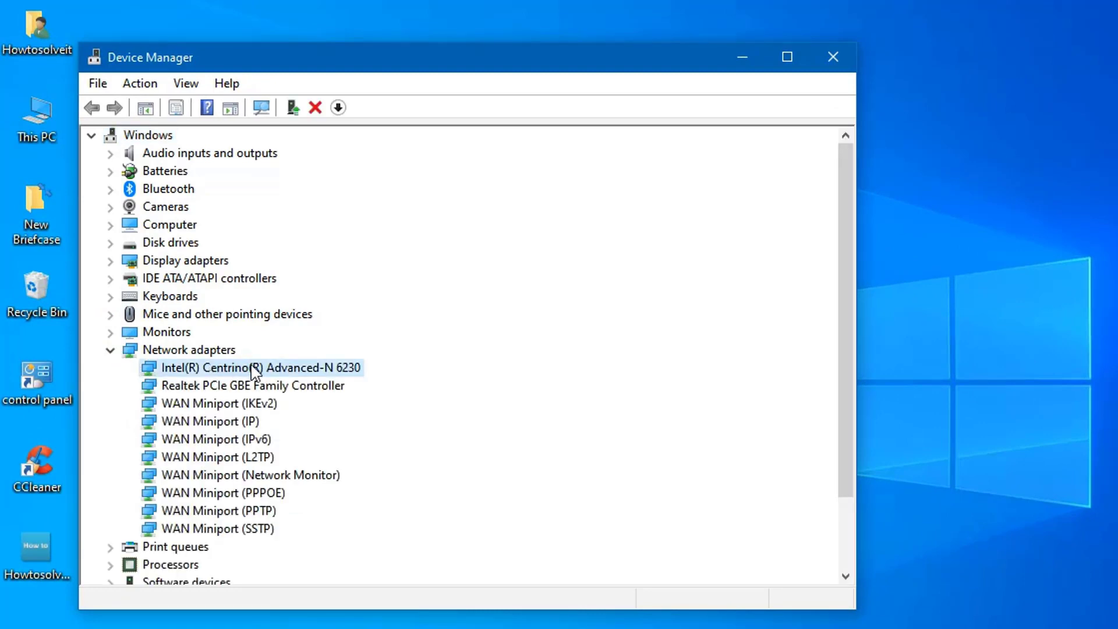
{"action": "right_click", "coordinate": [255, 371]}
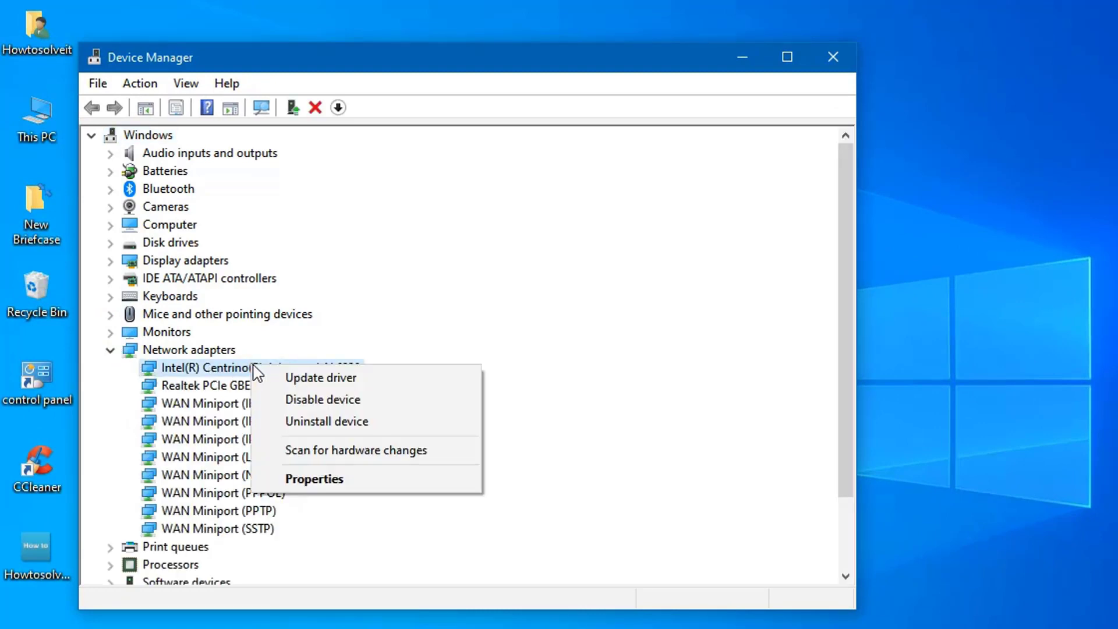
Step: Uncheck 'Allow the computer to turn off this device' under Power Management, save, and close Device Manager
{"action": "left_click", "coordinate": [308, 474]}
{"action": "left_click", "coordinate": [577, 141]}
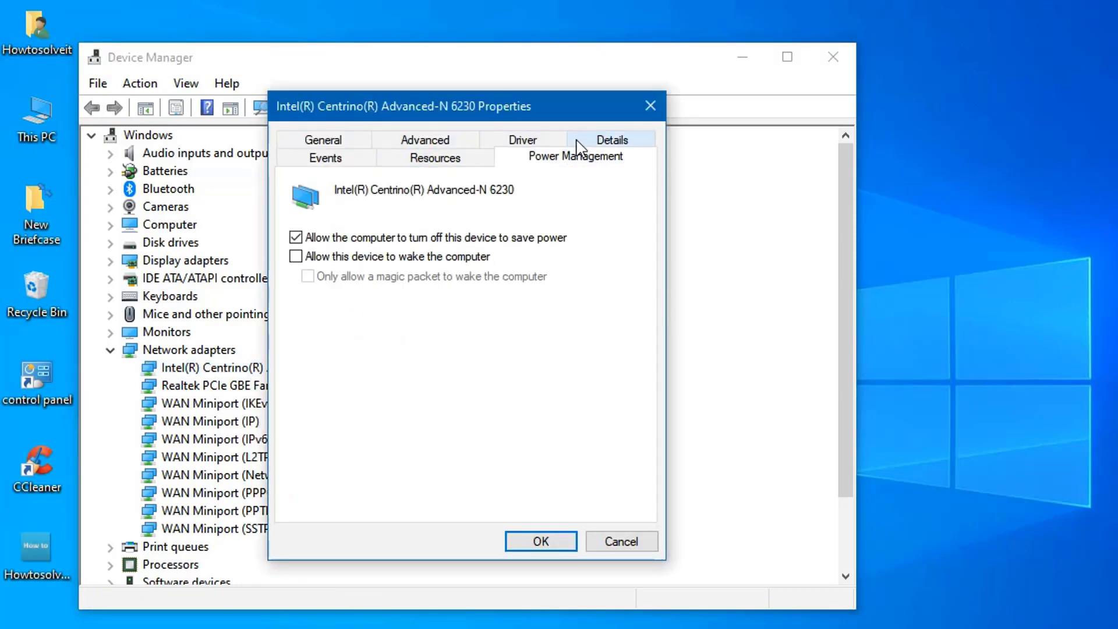
{"action": "left_click", "coordinate": [296, 239]}
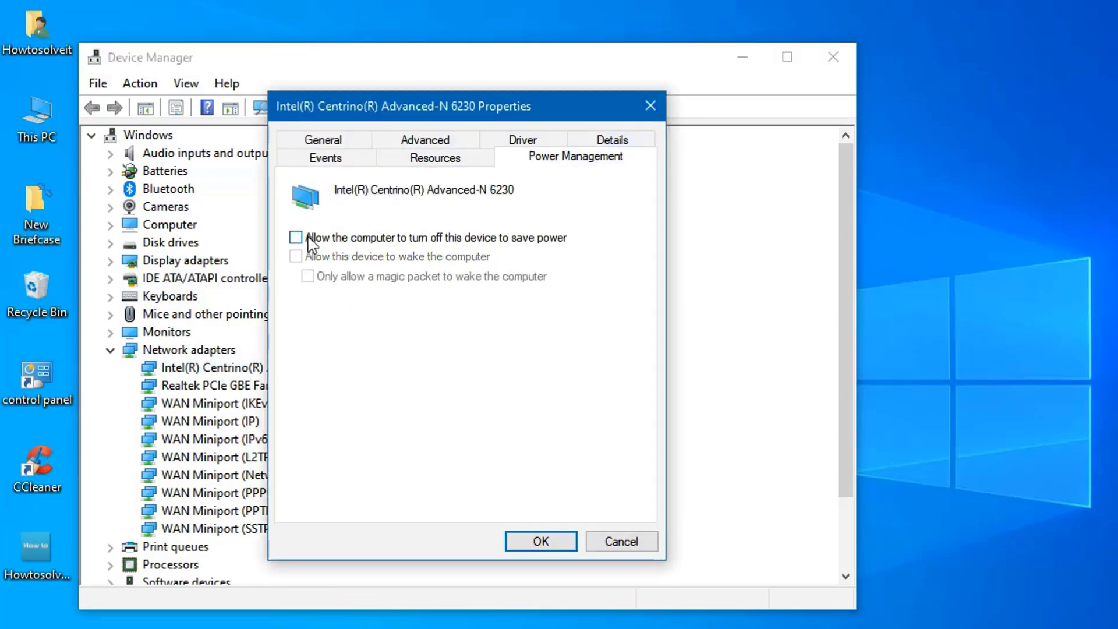
{"action": "left_click", "coordinate": [541, 543]}
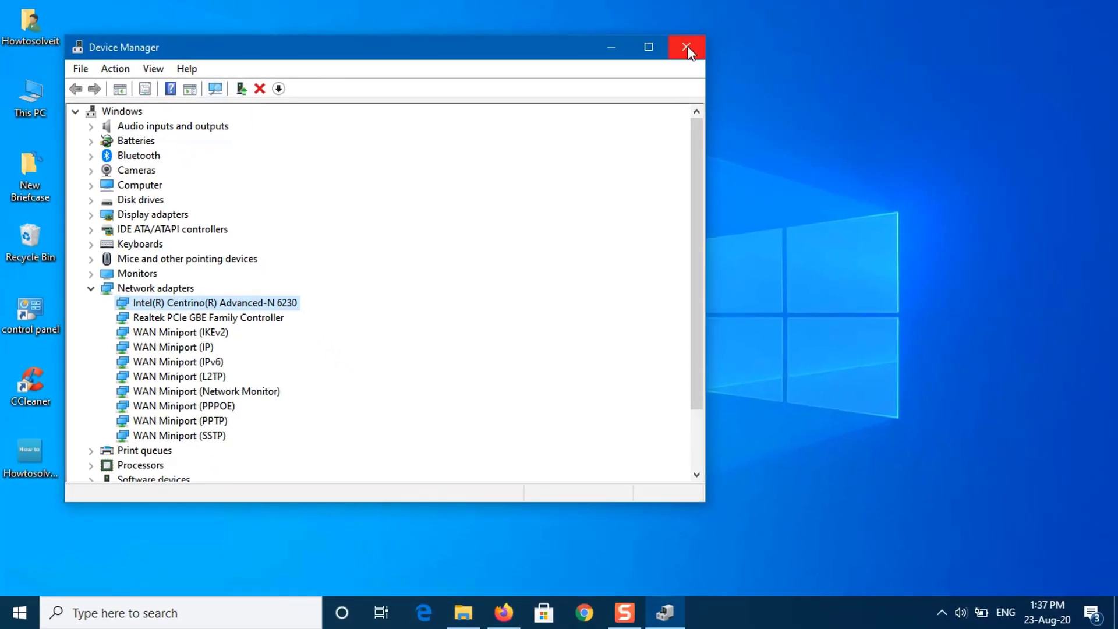
{"action": "left_click", "coordinate": [688, 49]}
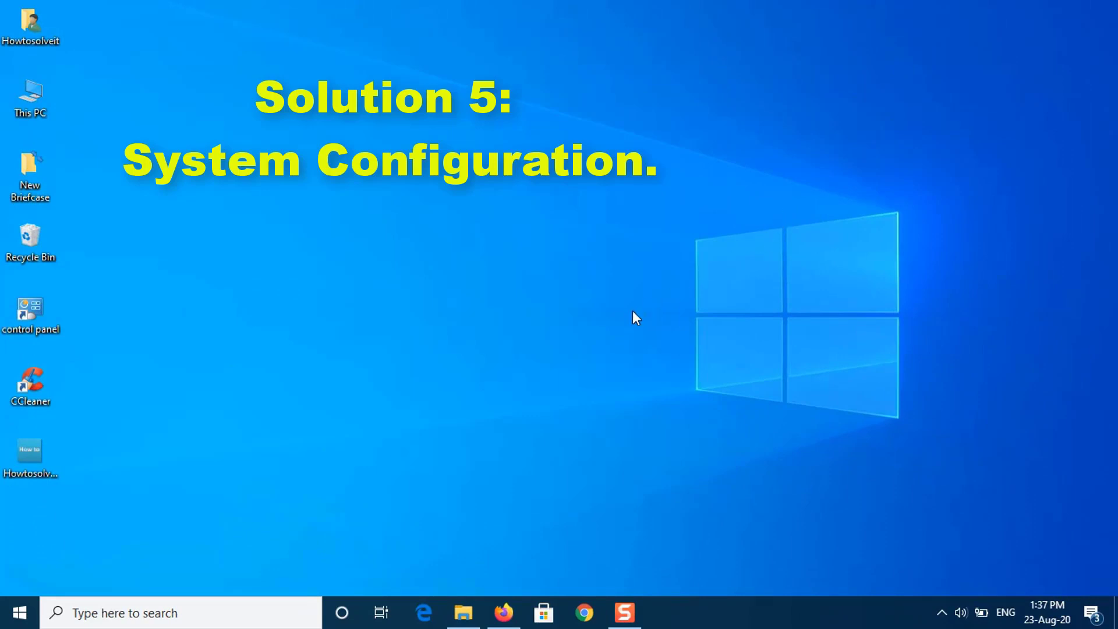
Step: Run System Configuration as administrator, click Enable all on the Services tab, apply, and confirm
{"action": "left_click", "coordinate": [198, 612]}
{"action": "type", "text": "sy"}
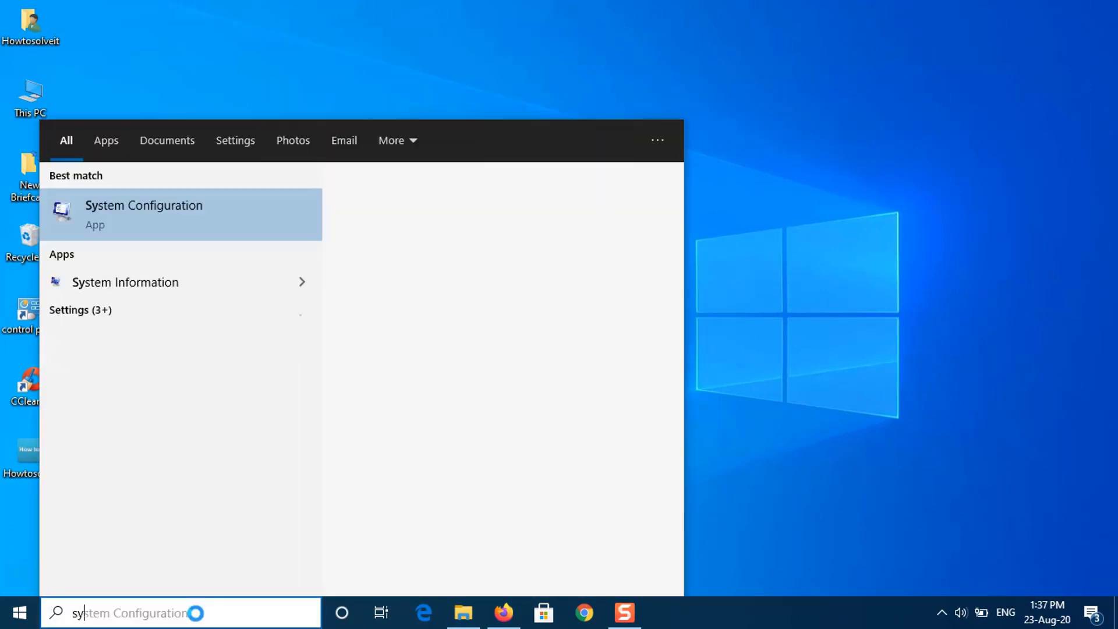
{"action": "type", "text": "stem c"}
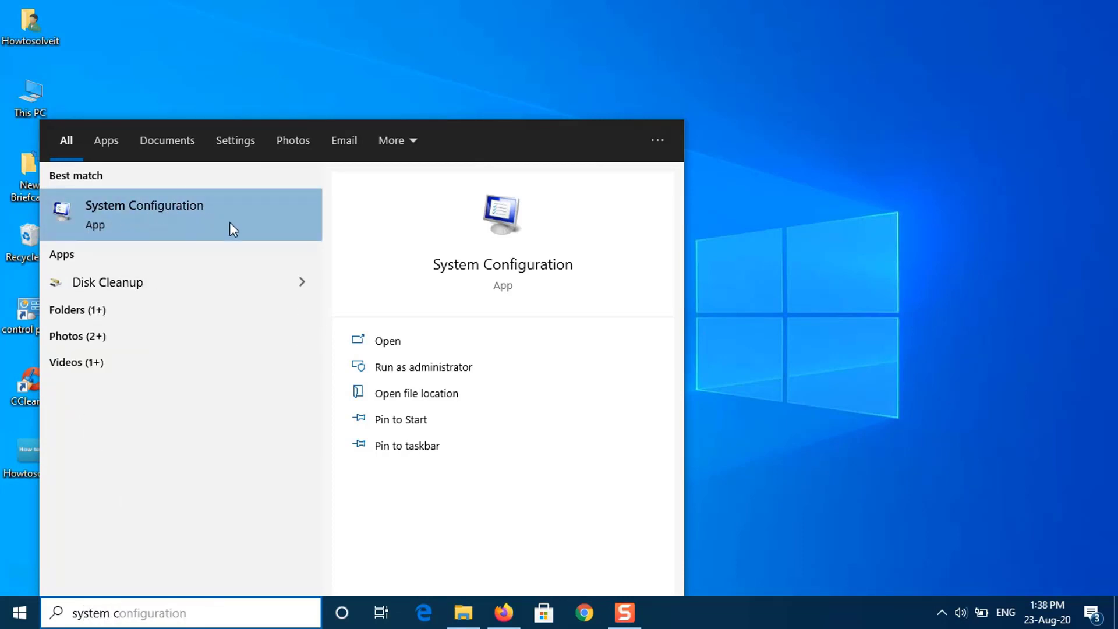
{"action": "left_click", "coordinate": [424, 368]}
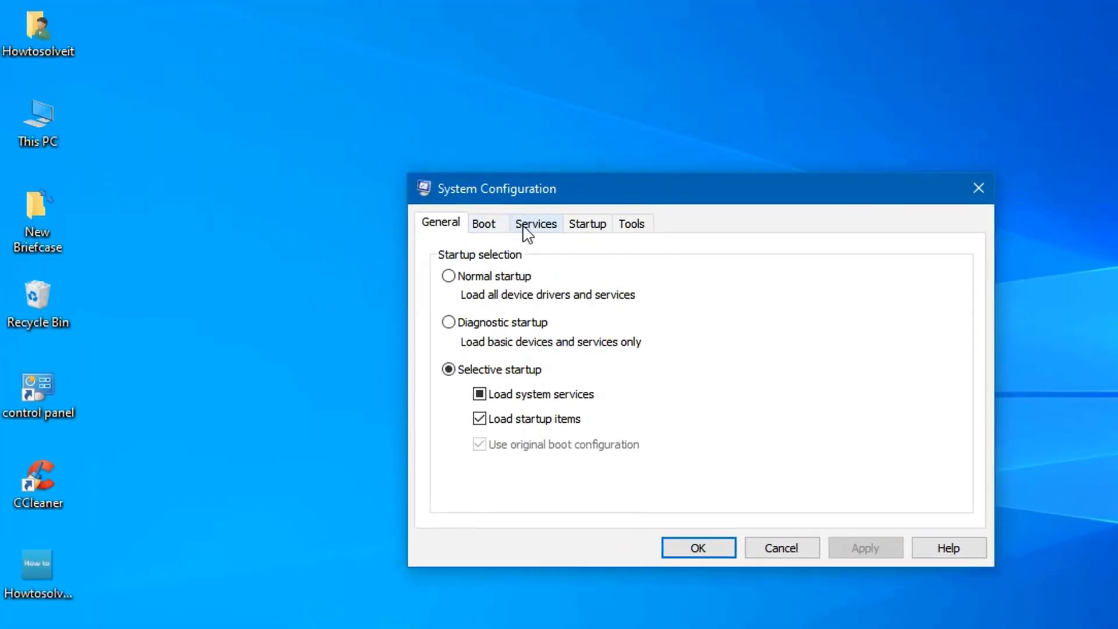
{"action": "left_click", "coordinate": [527, 230]}
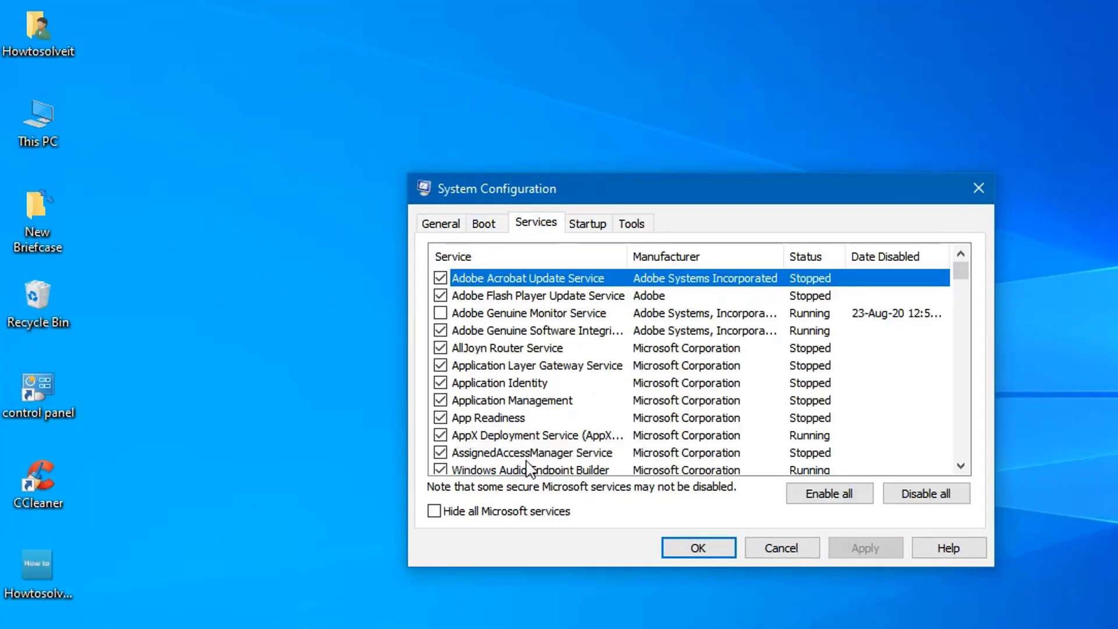
{"action": "left_click", "coordinate": [832, 498]}
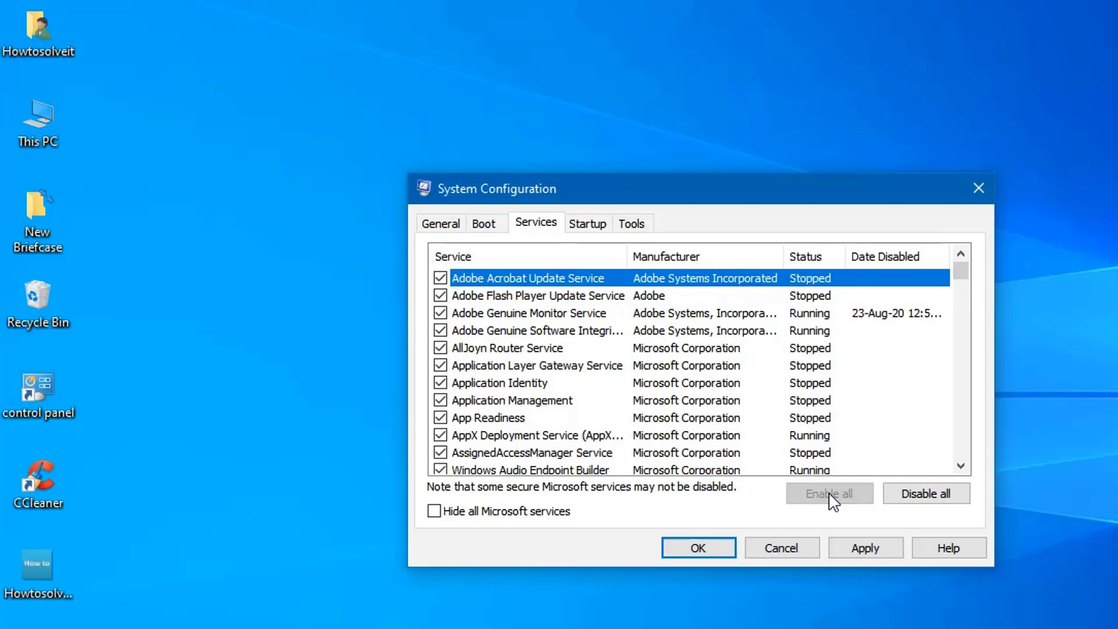
{"action": "left_click", "coordinate": [865, 547]}
{"action": "left_click", "coordinate": [693, 549]}
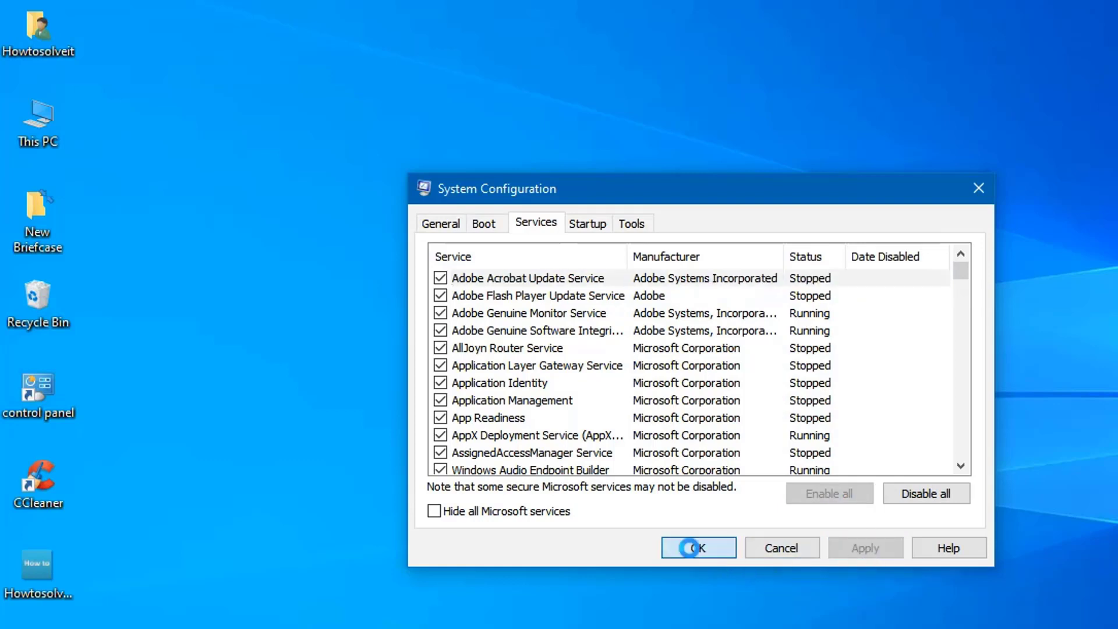